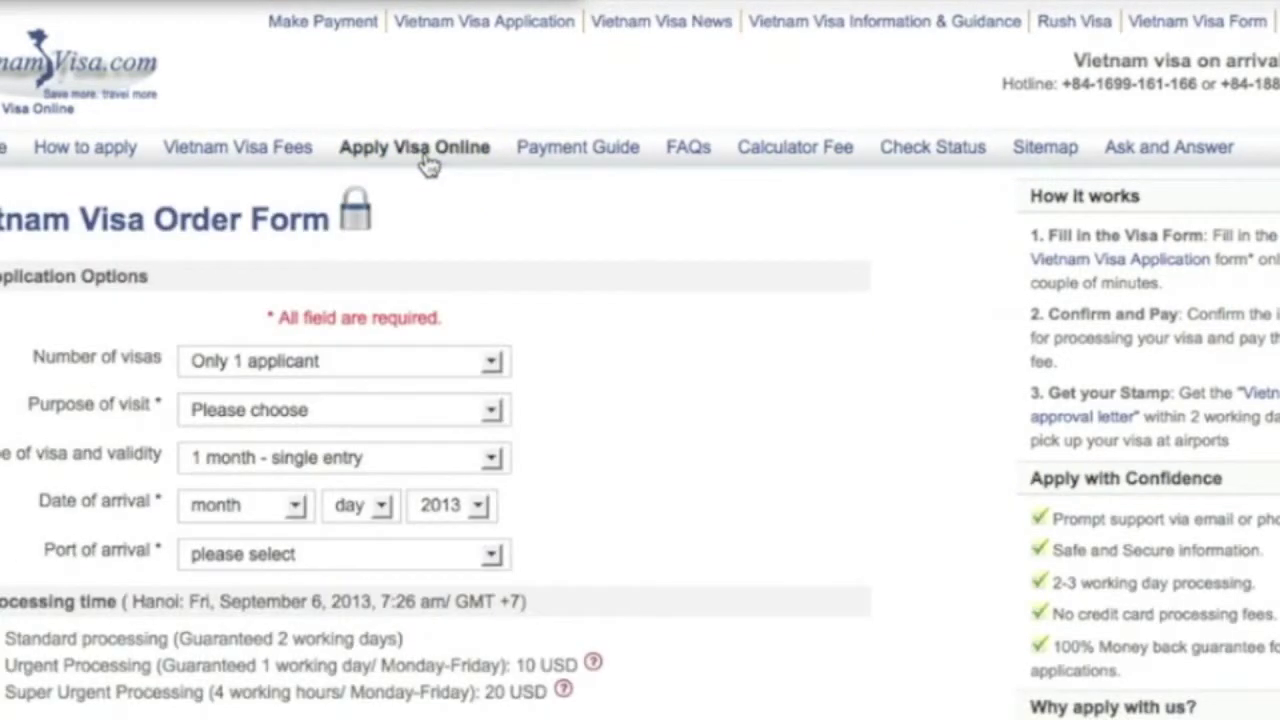
Step: Set the order to one applicant, Vacation purpose, and a 1 month single-entry visa
scroll(480, 240, "down", 1)
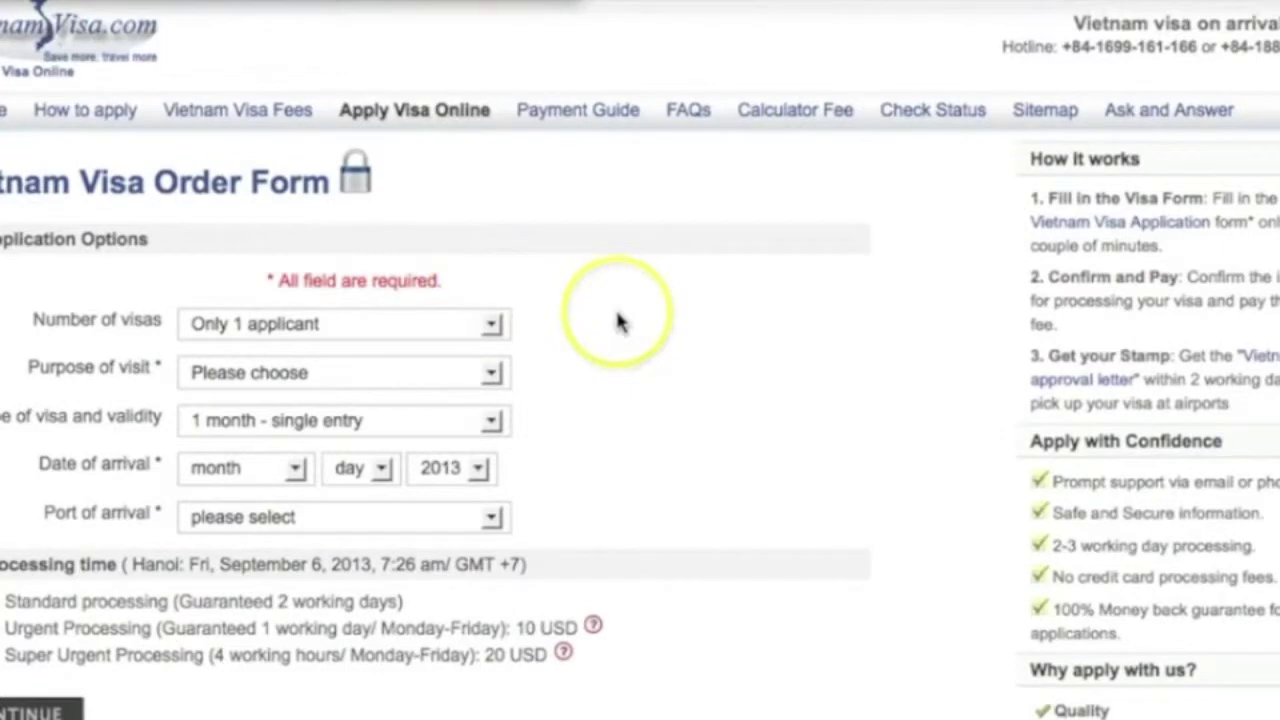
scroll(618, 322, "down", 3)
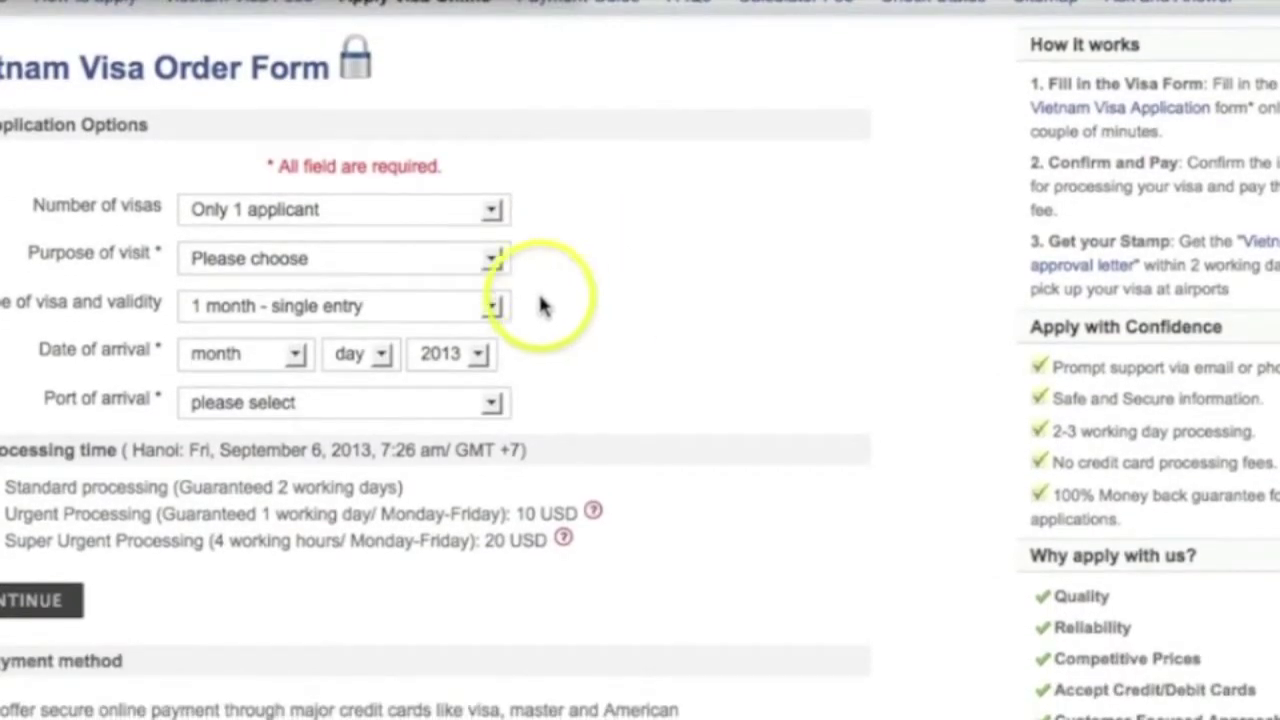
left_click(492, 213)
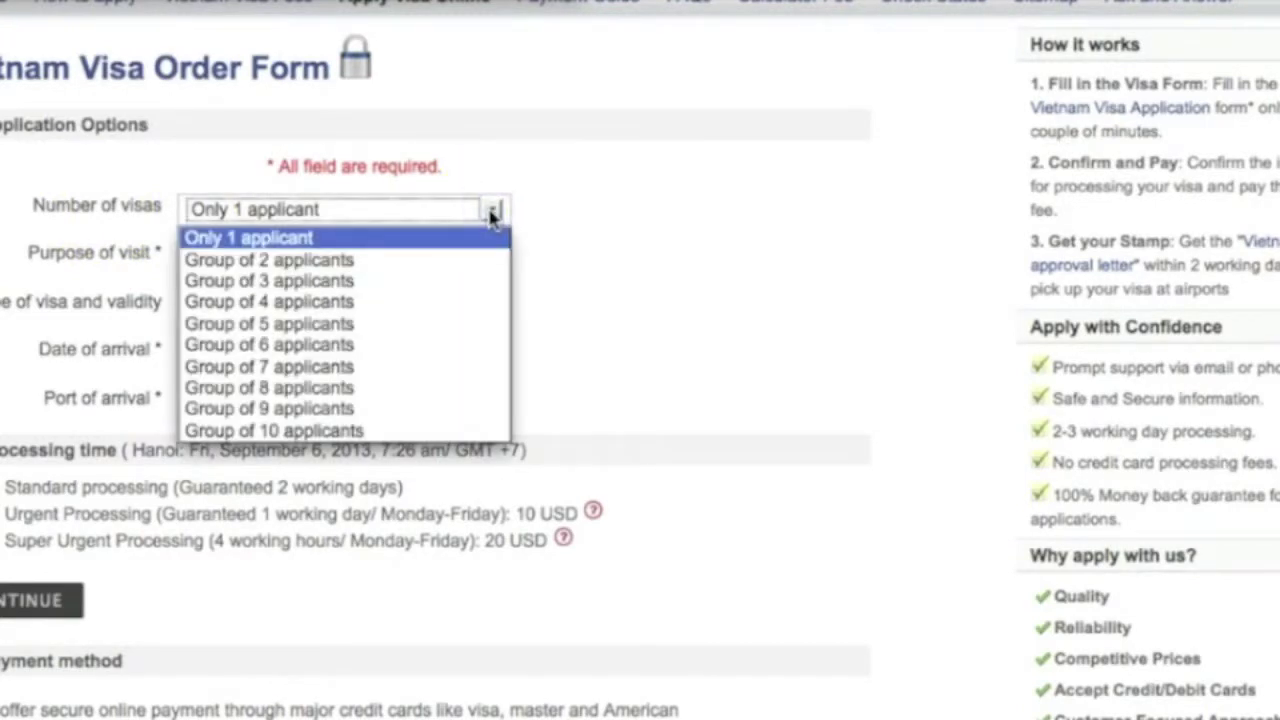
left_click(470, 238)
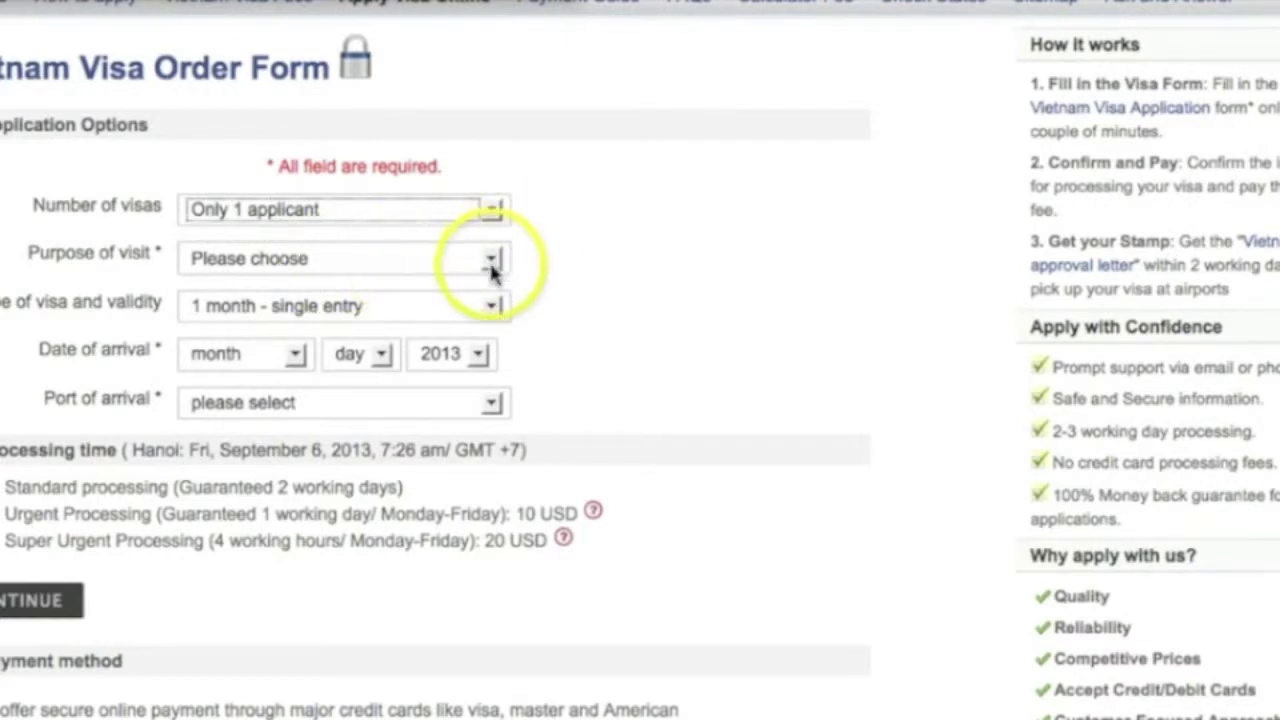
left_click(491, 260)
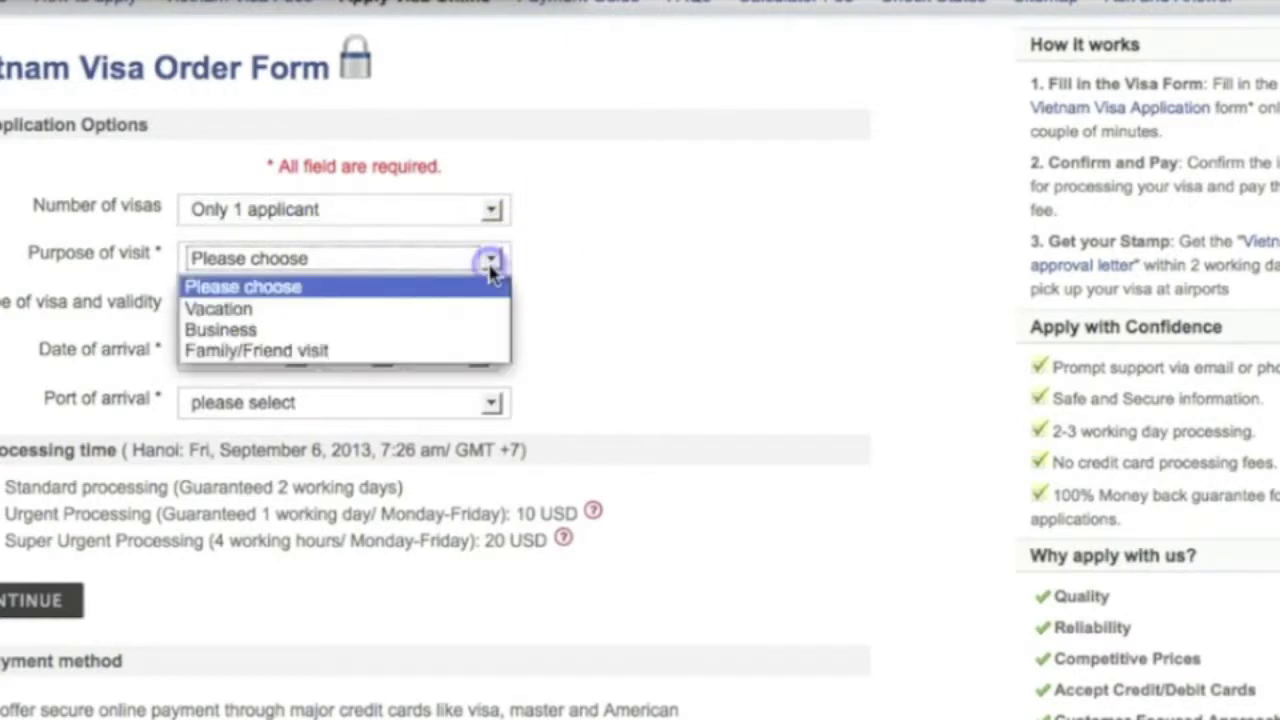
left_click(450, 309)
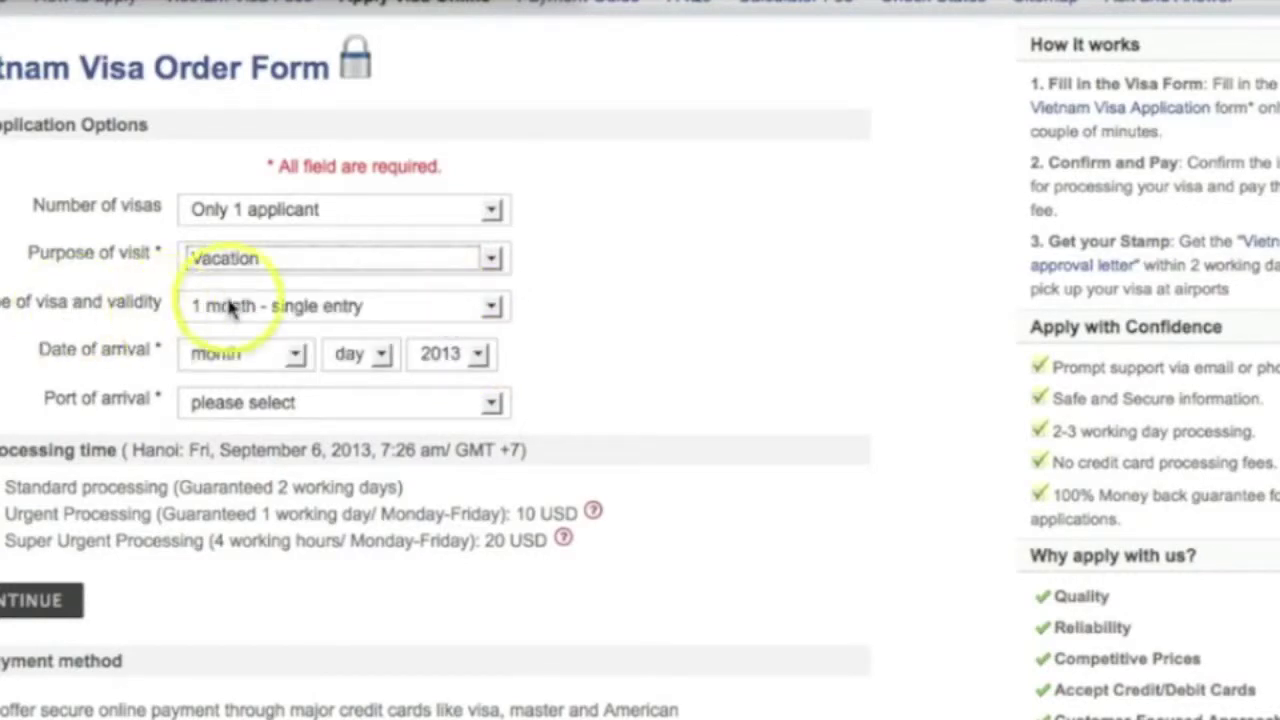
left_click(491, 307)
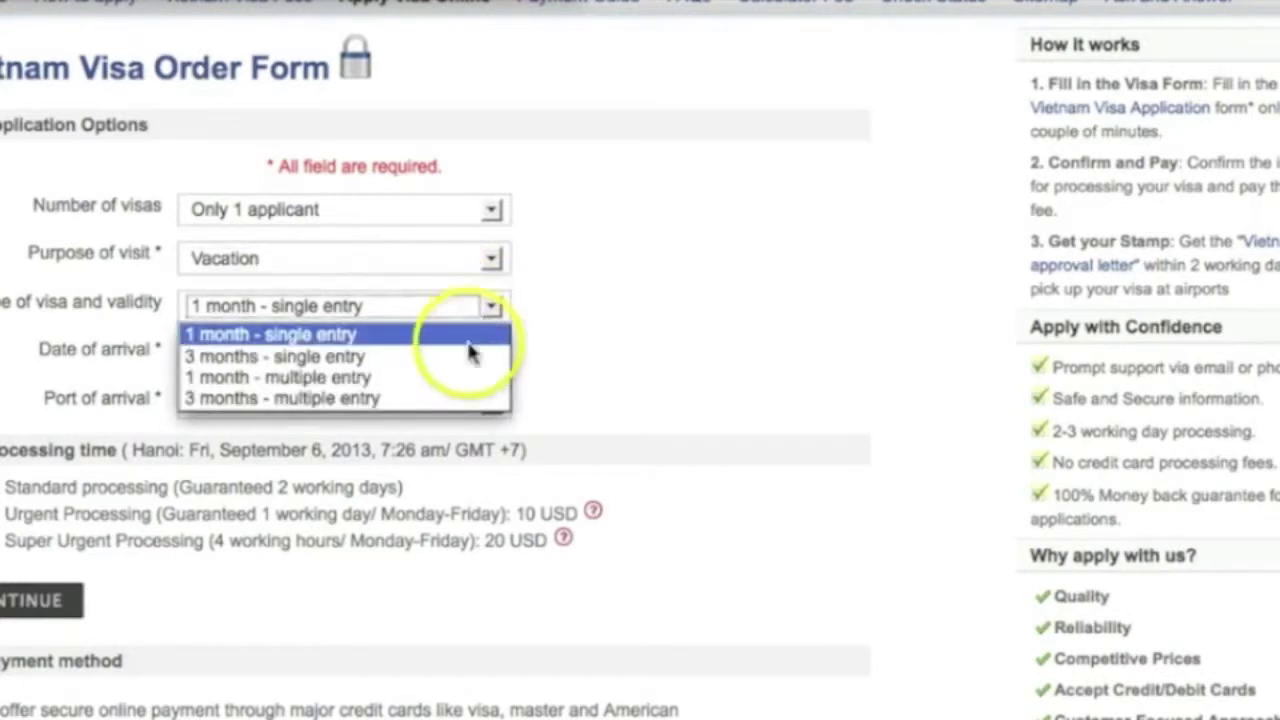
left_click(468, 346)
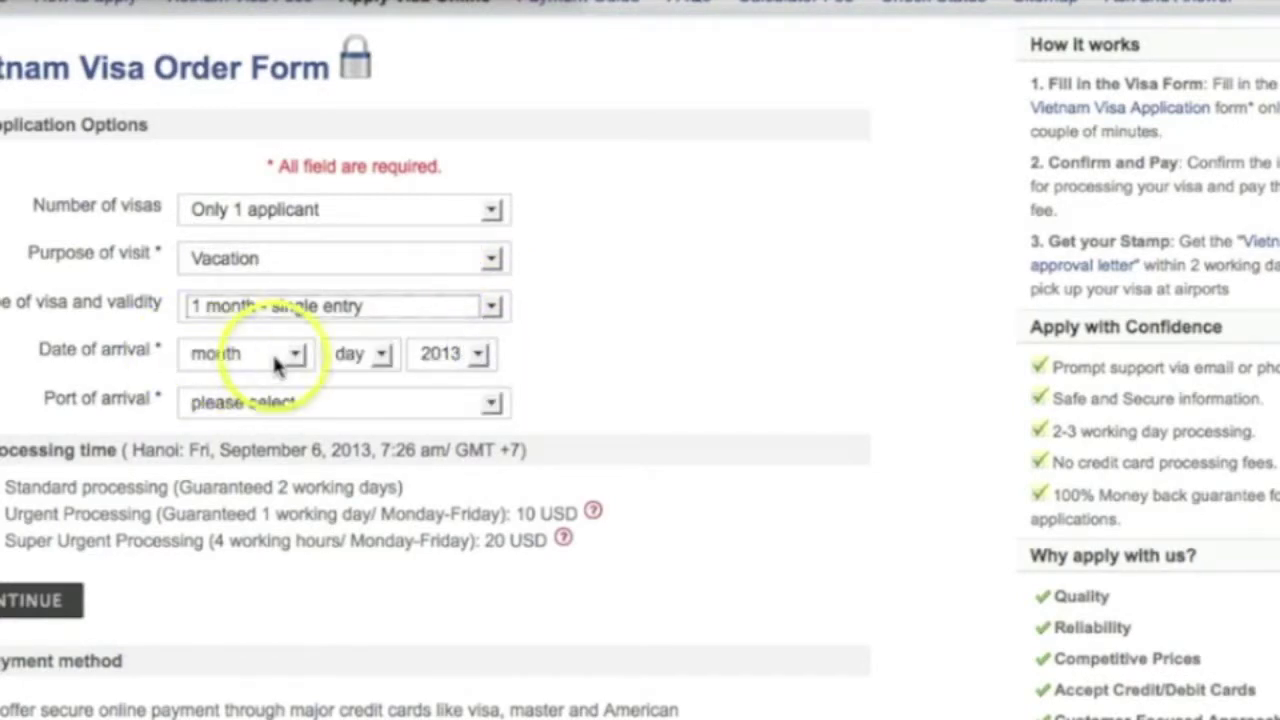
Step: Set arrival to September 8, 2013 at Da Nang and submit the order form
left_click(298, 358)
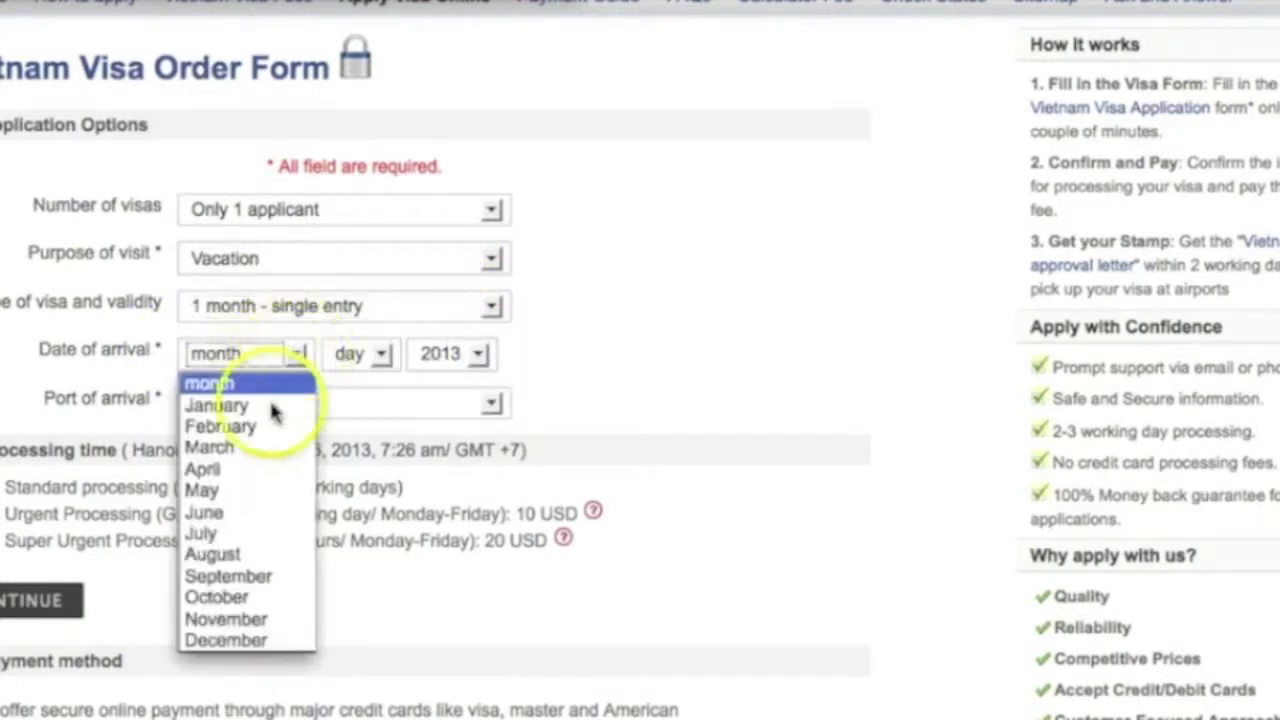
left_click(245, 556)
left_click(381, 355)
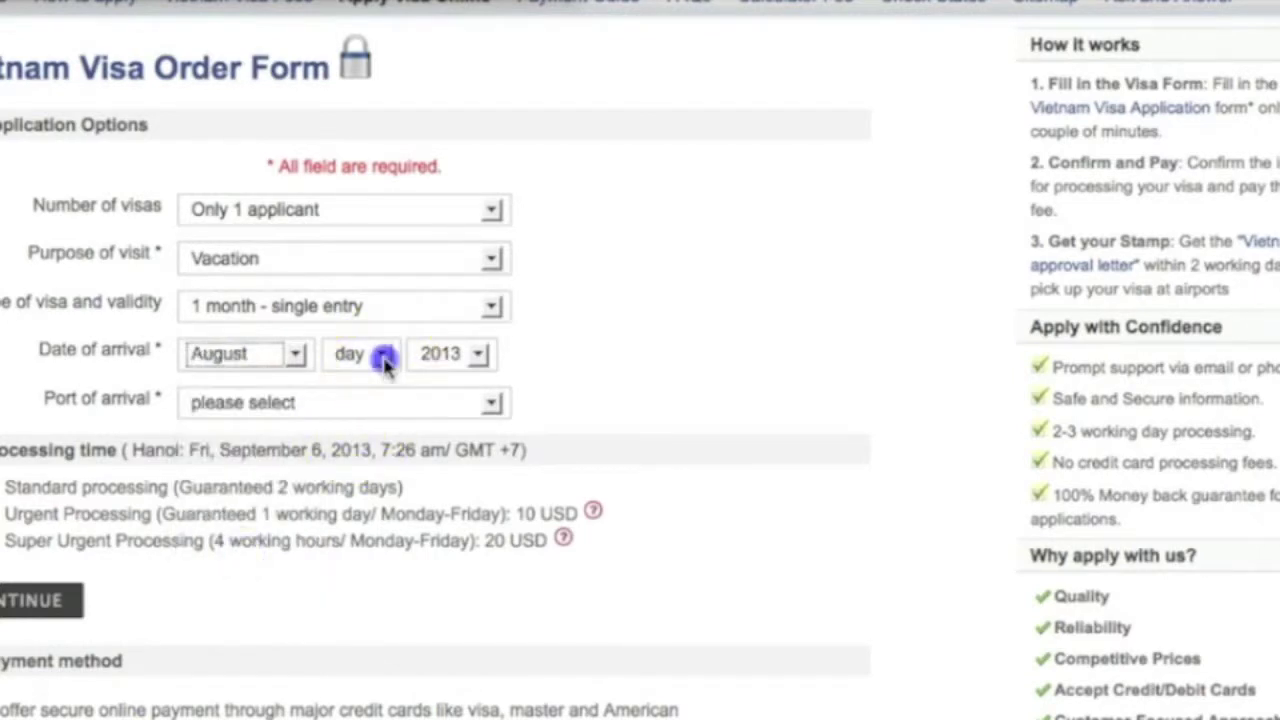
left_click(283, 358)
left_click(291, 354)
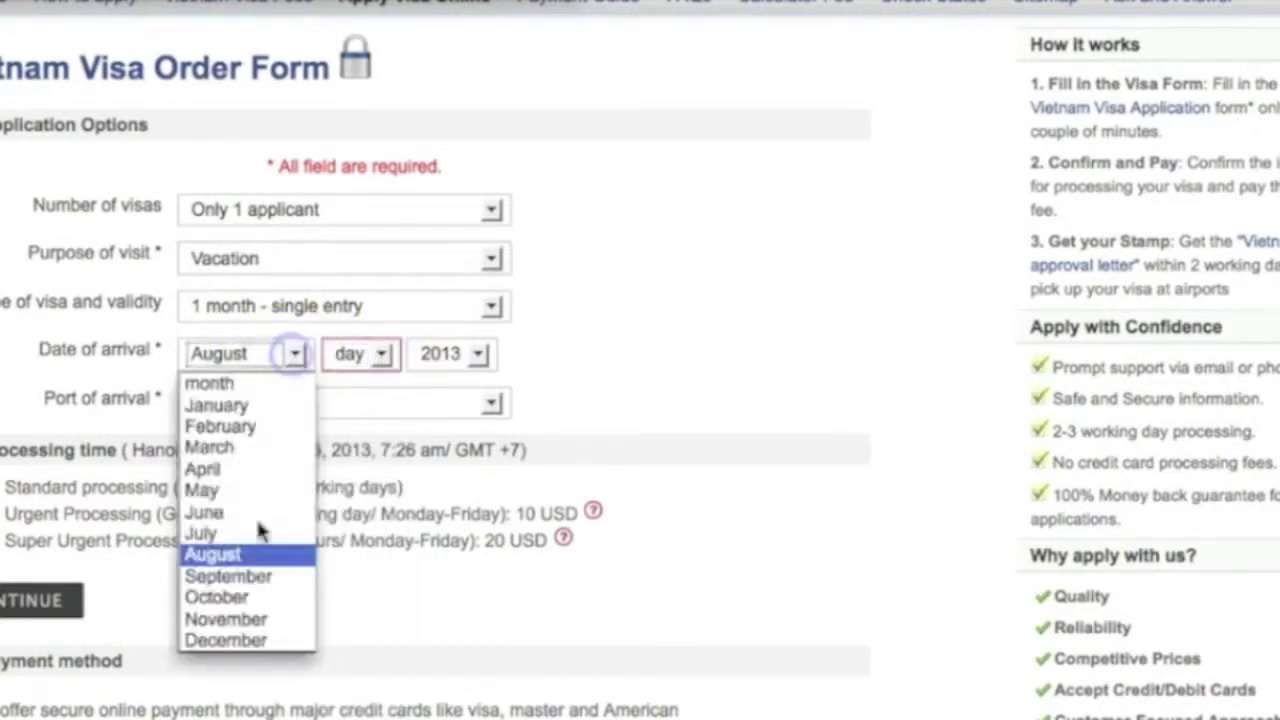
left_click(255, 575)
left_click(381, 355)
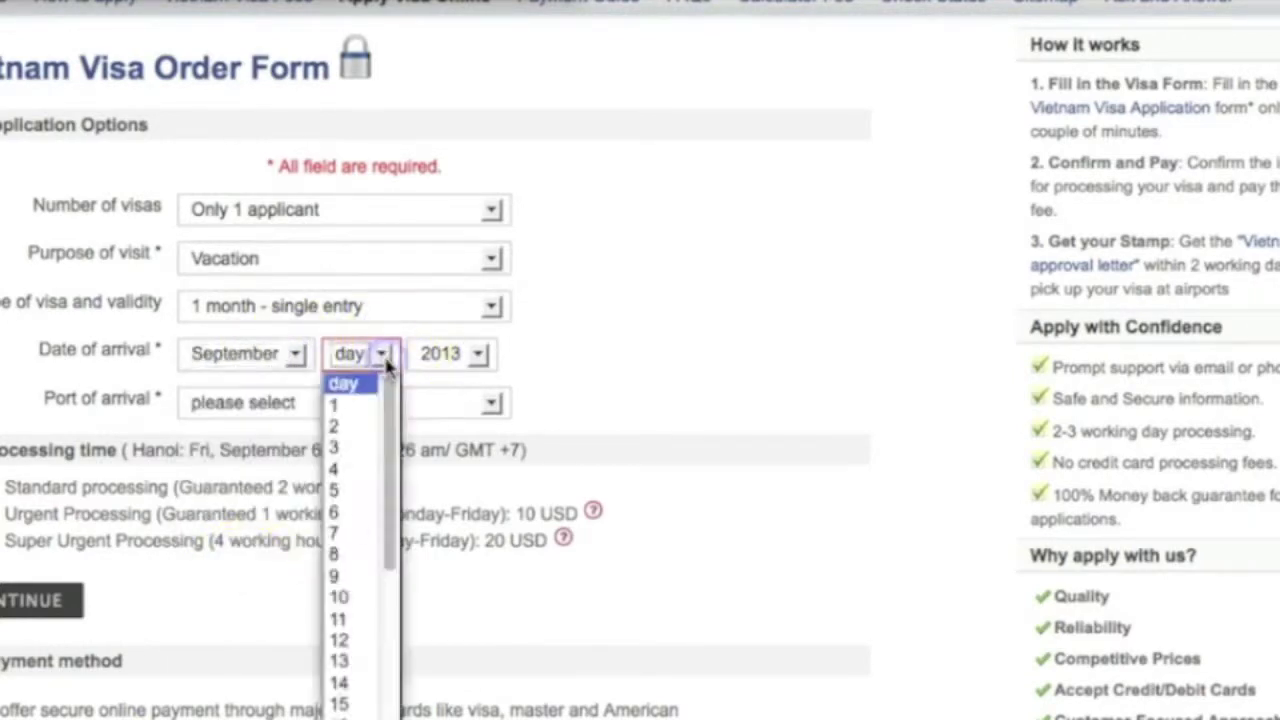
left_click(350, 555)
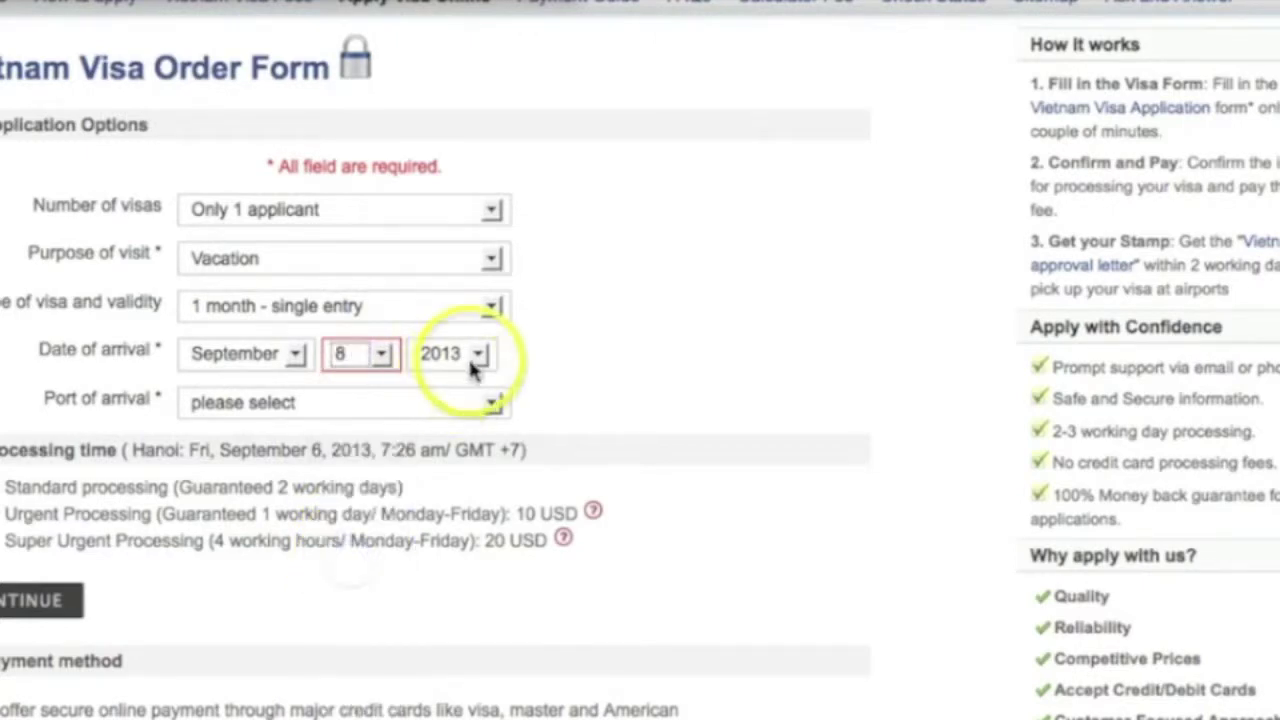
left_click(491, 410)
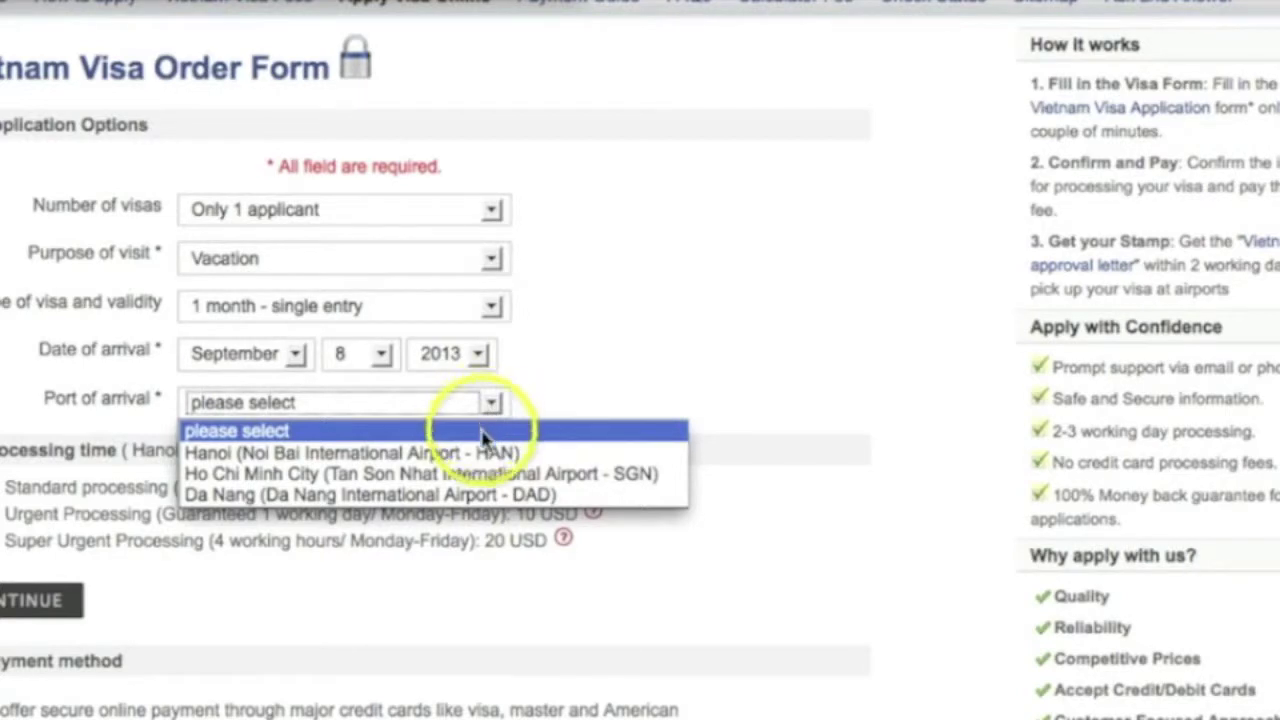
left_click(465, 496)
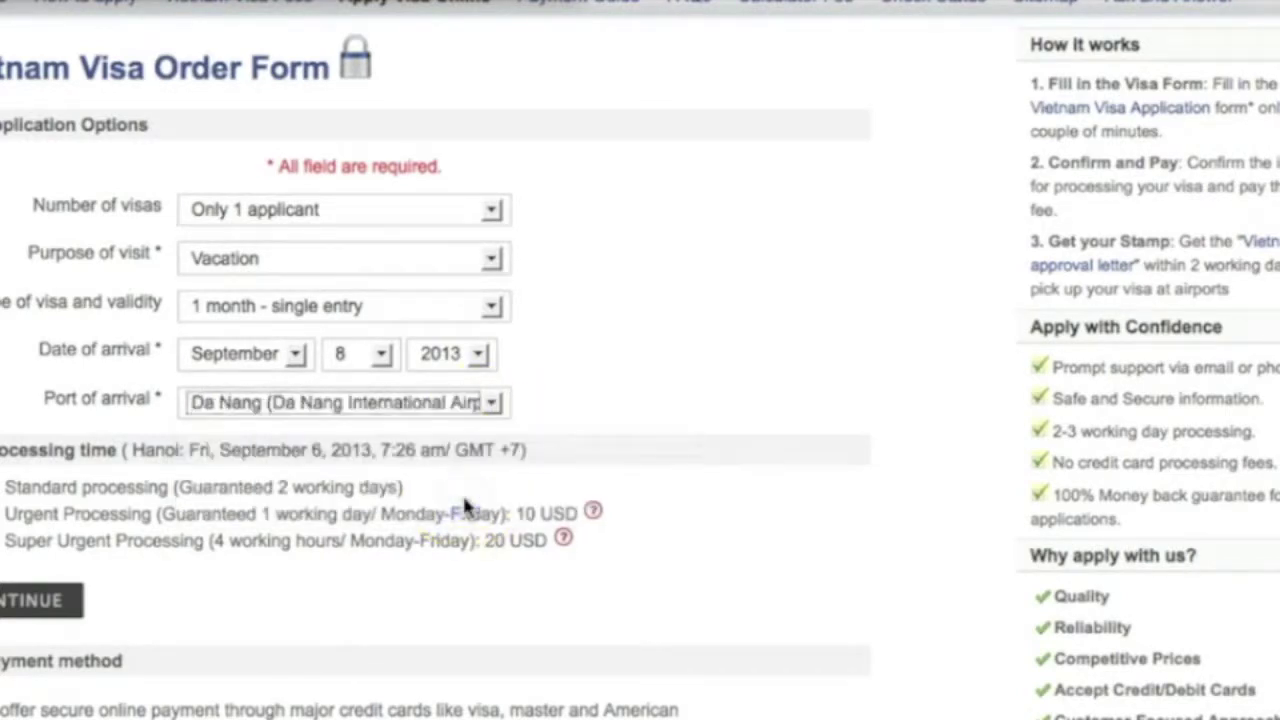
scroll(86, 543, "down", 2)
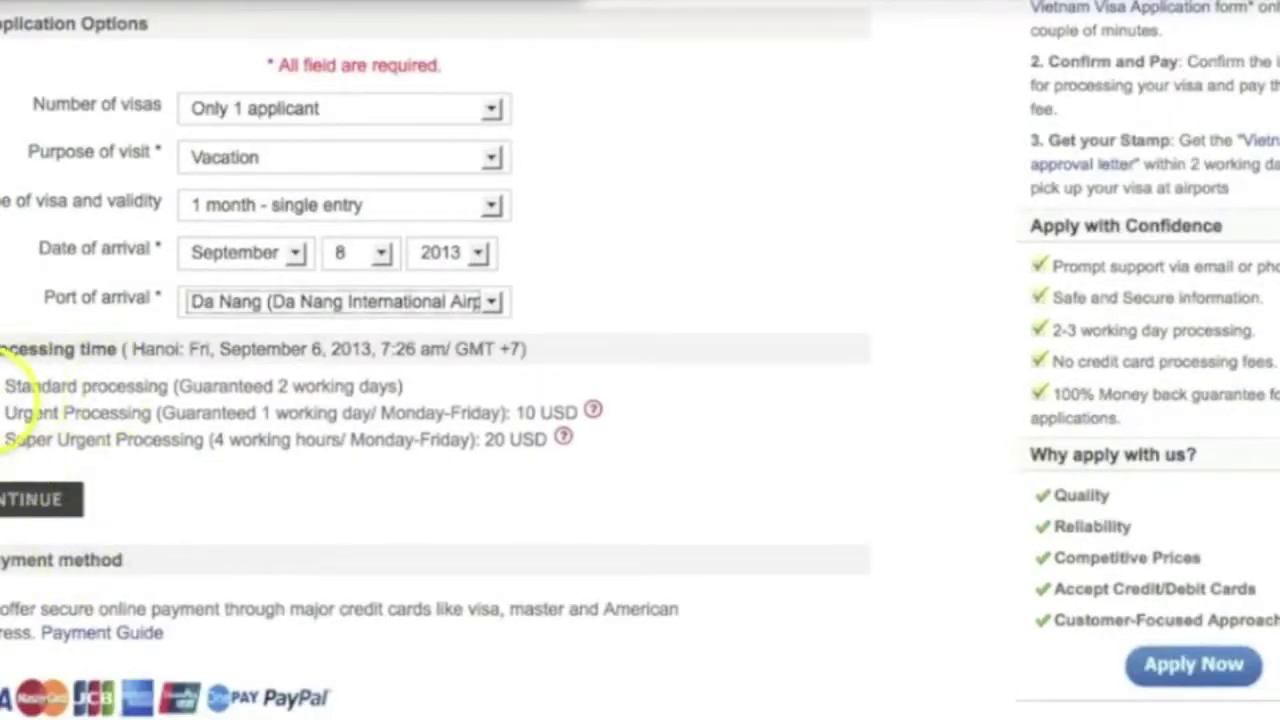
left_click(55, 505)
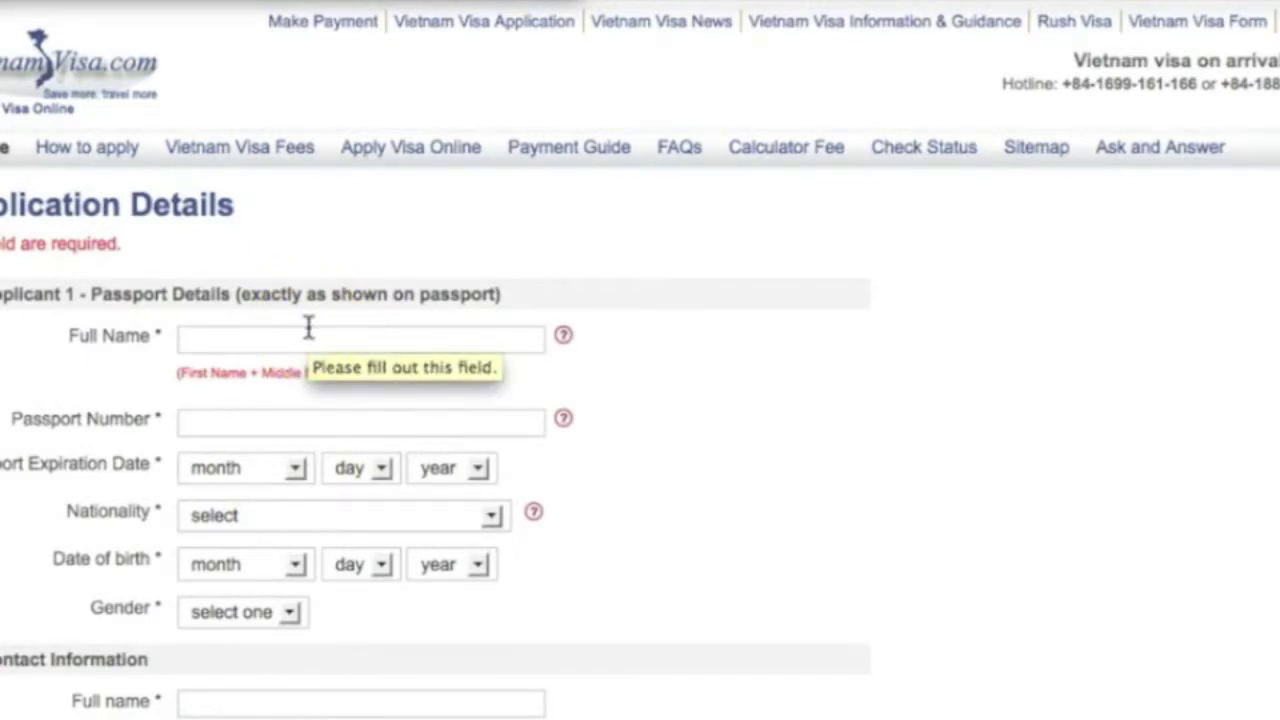
Step: Enter the applicant's full name and passport number
left_click(309, 327)
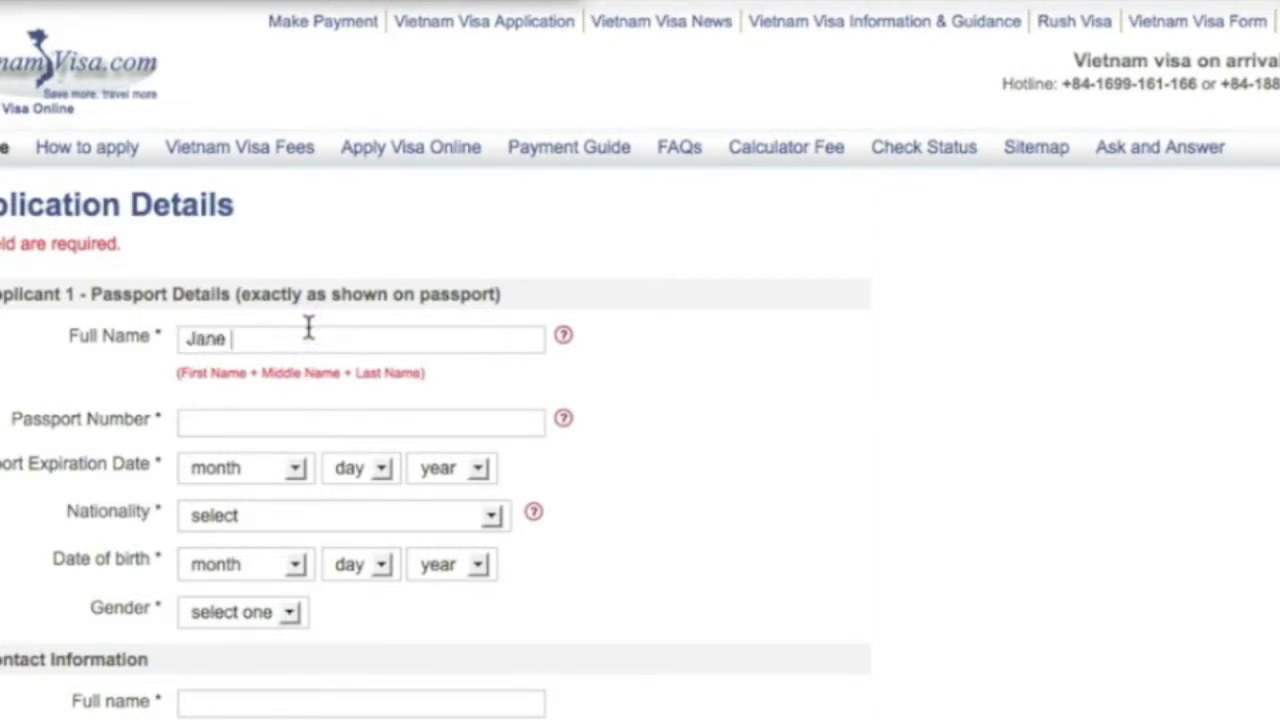
left_click(263, 420)
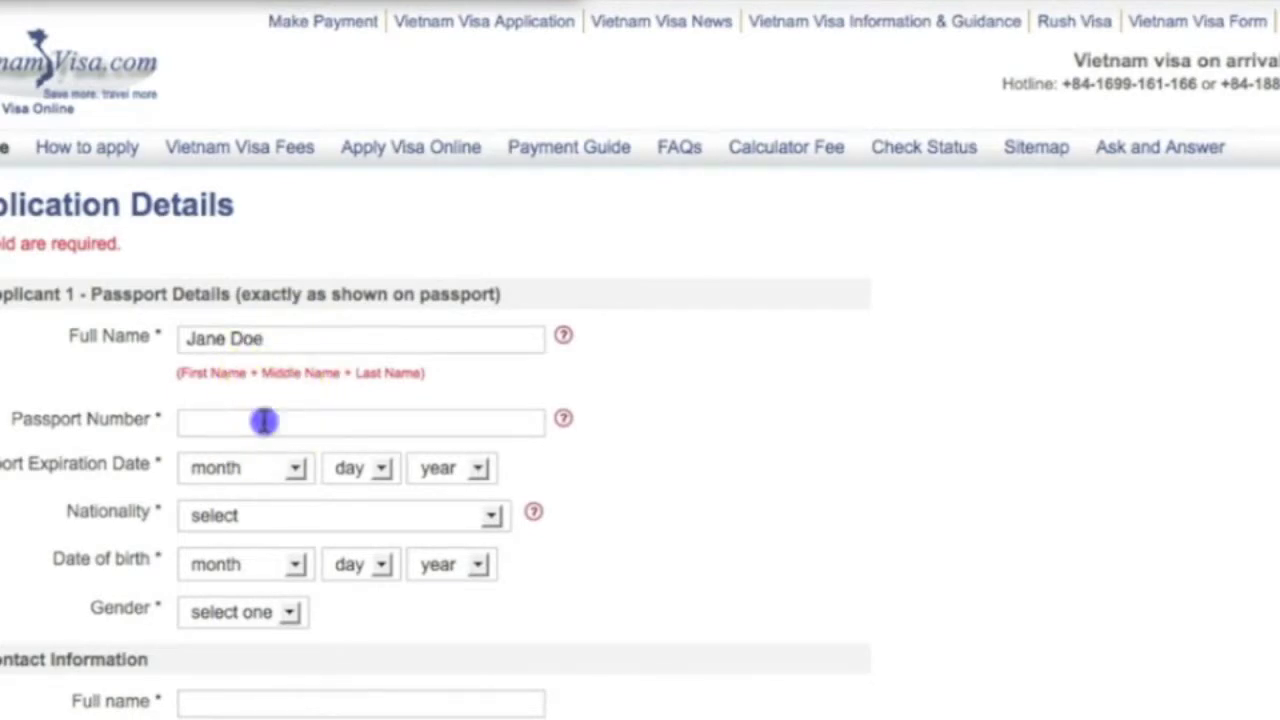
type("1234567")
Step: Set passport expiration to July 14, 2017, with birth year 2013 also chosen
left_click(300, 478)
left_click(272, 648)
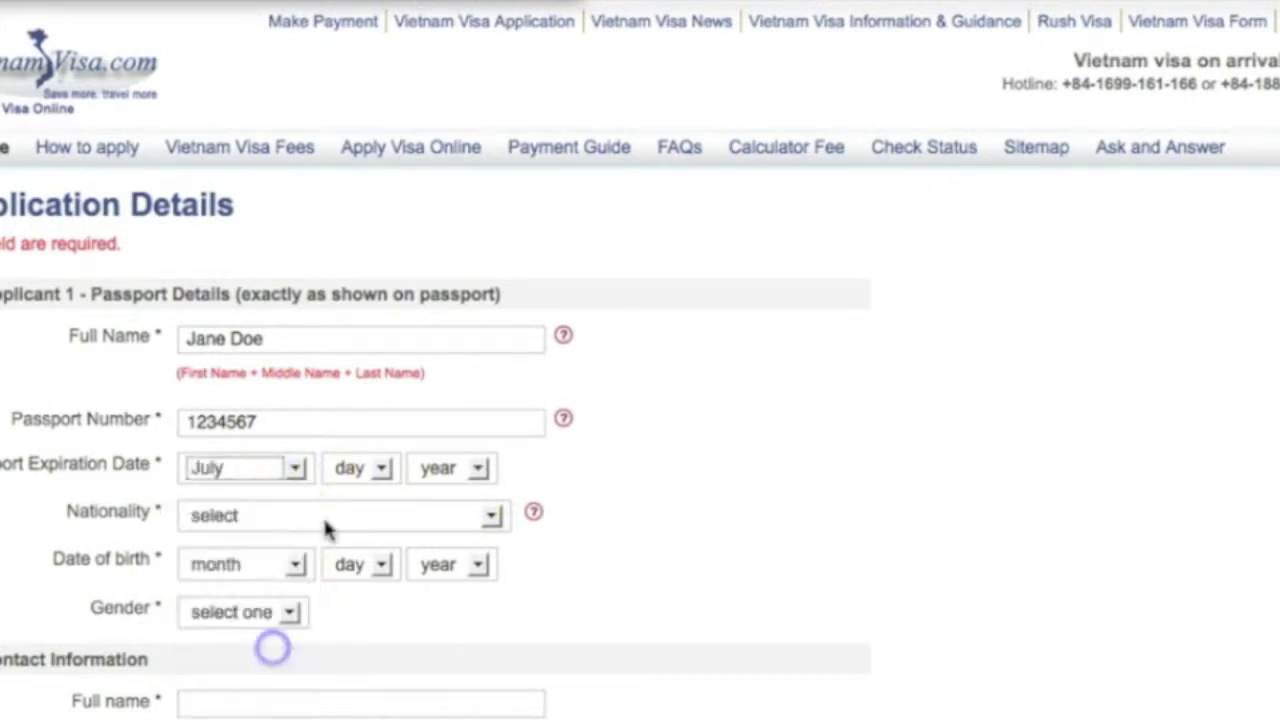
left_click(383, 470)
left_click(383, 333)
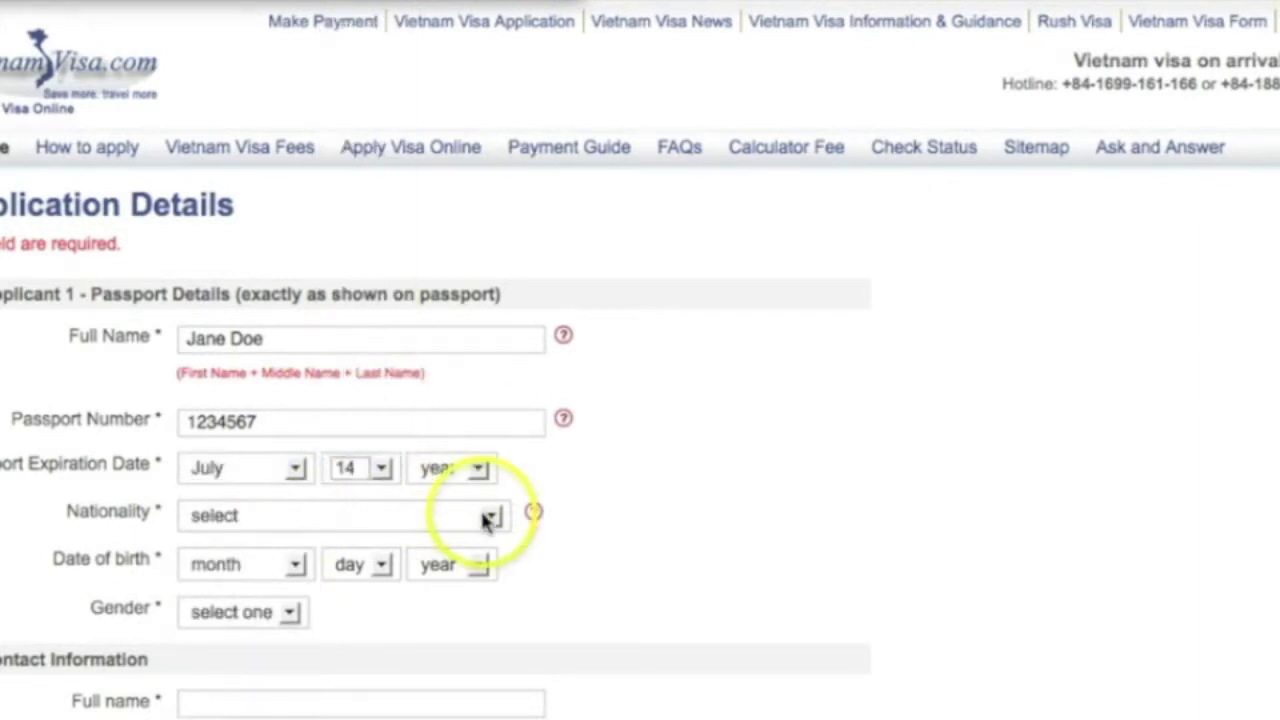
left_click(480, 564)
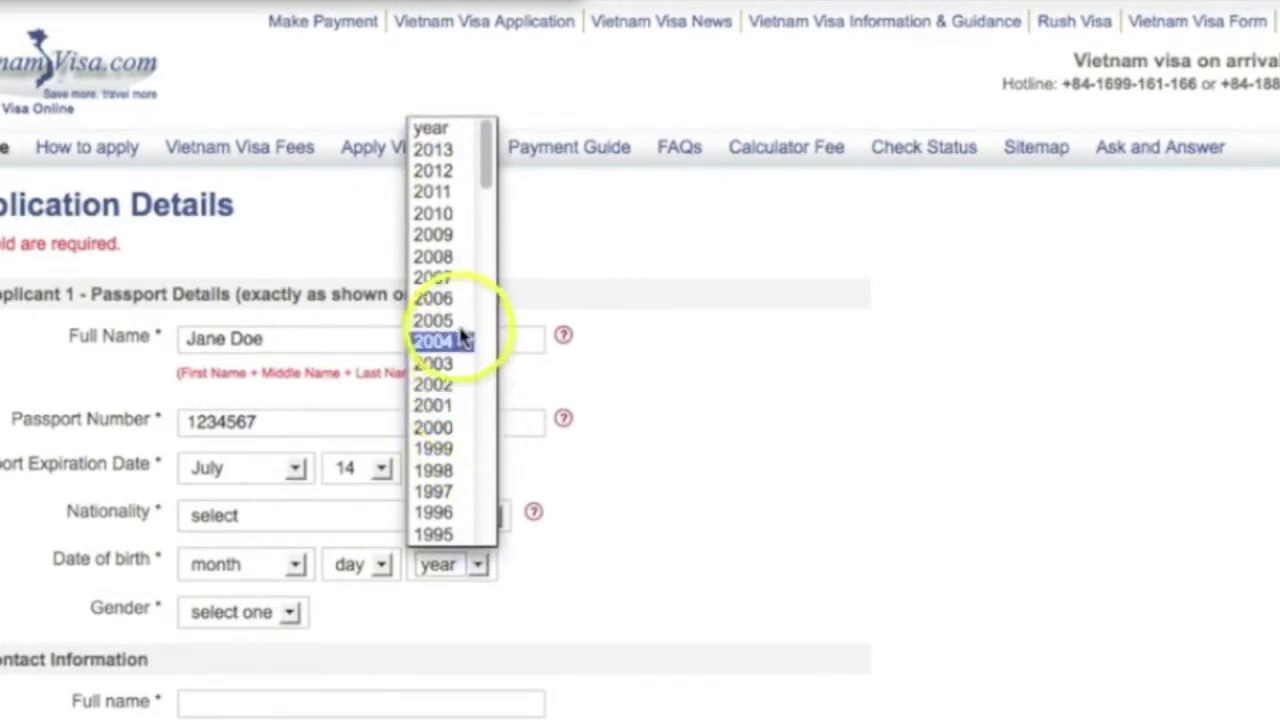
left_click(470, 150)
left_click(479, 474)
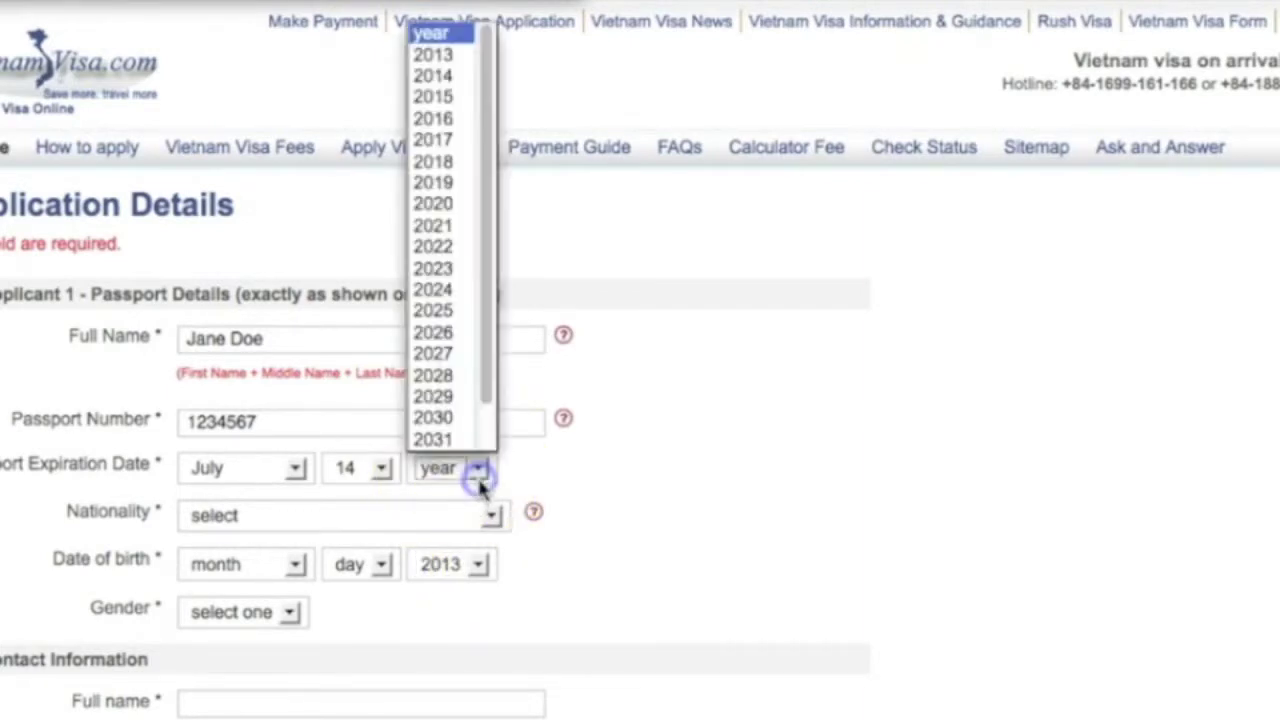
left_click(458, 137)
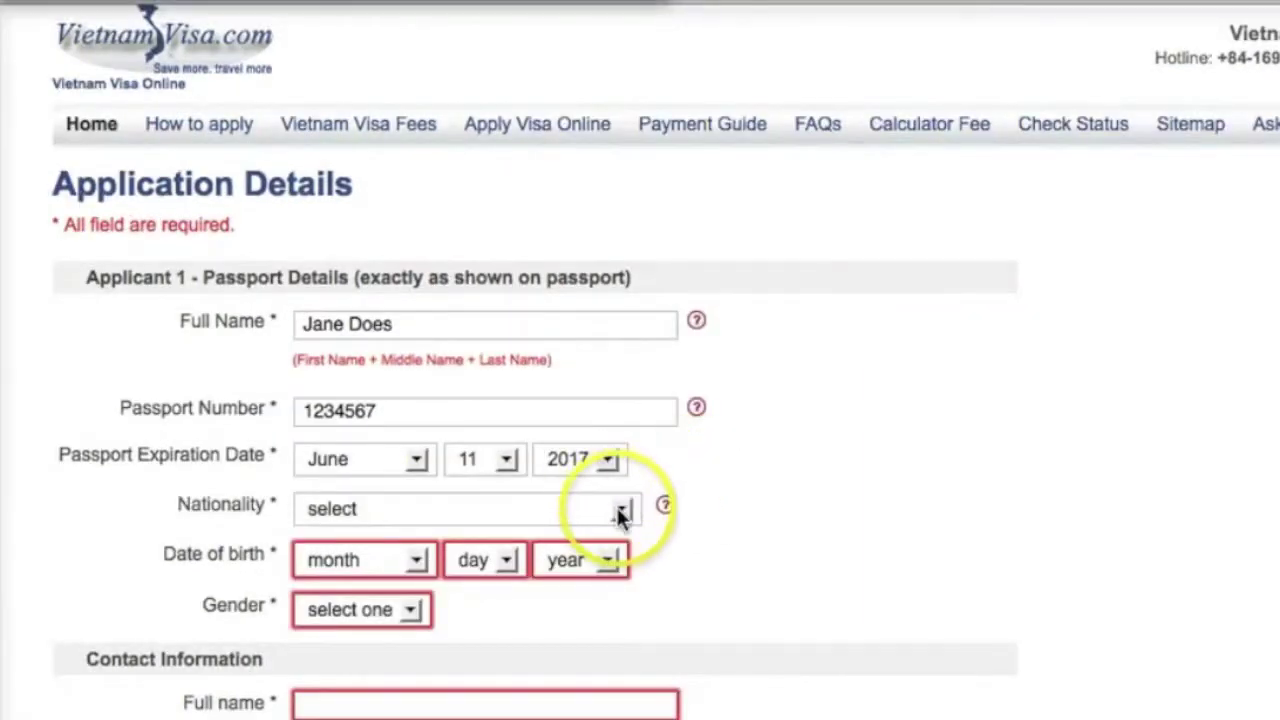
Step: Set the nationality to United States, correcting an initial Uruguay pick
left_click(617, 510)
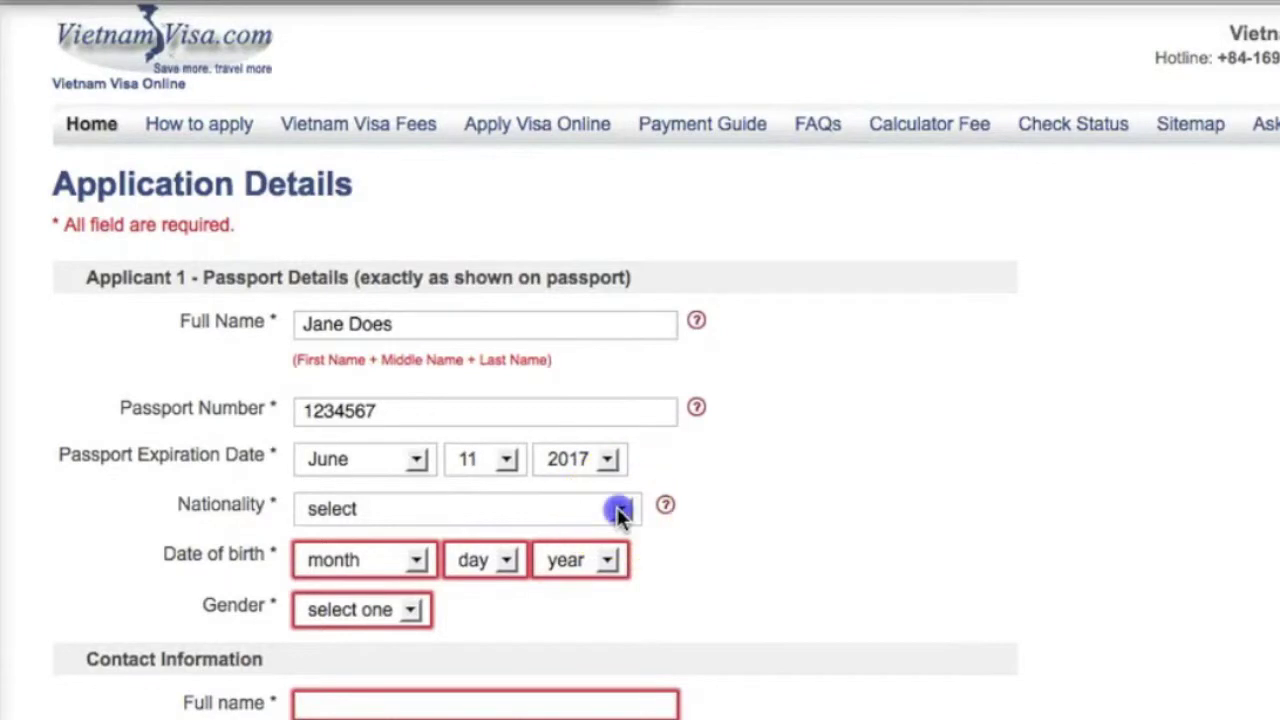
scroll(543, 410, "down", 5)
scroll(544, 410, "down", 20)
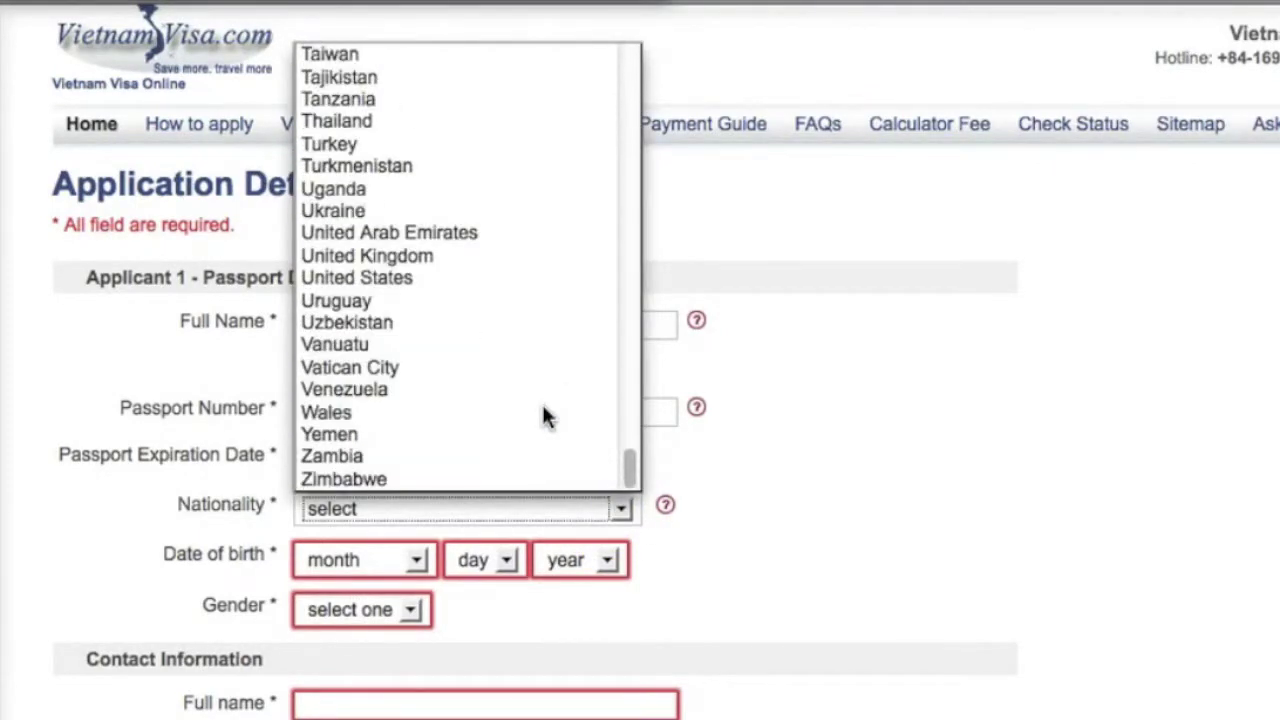
left_click(510, 300)
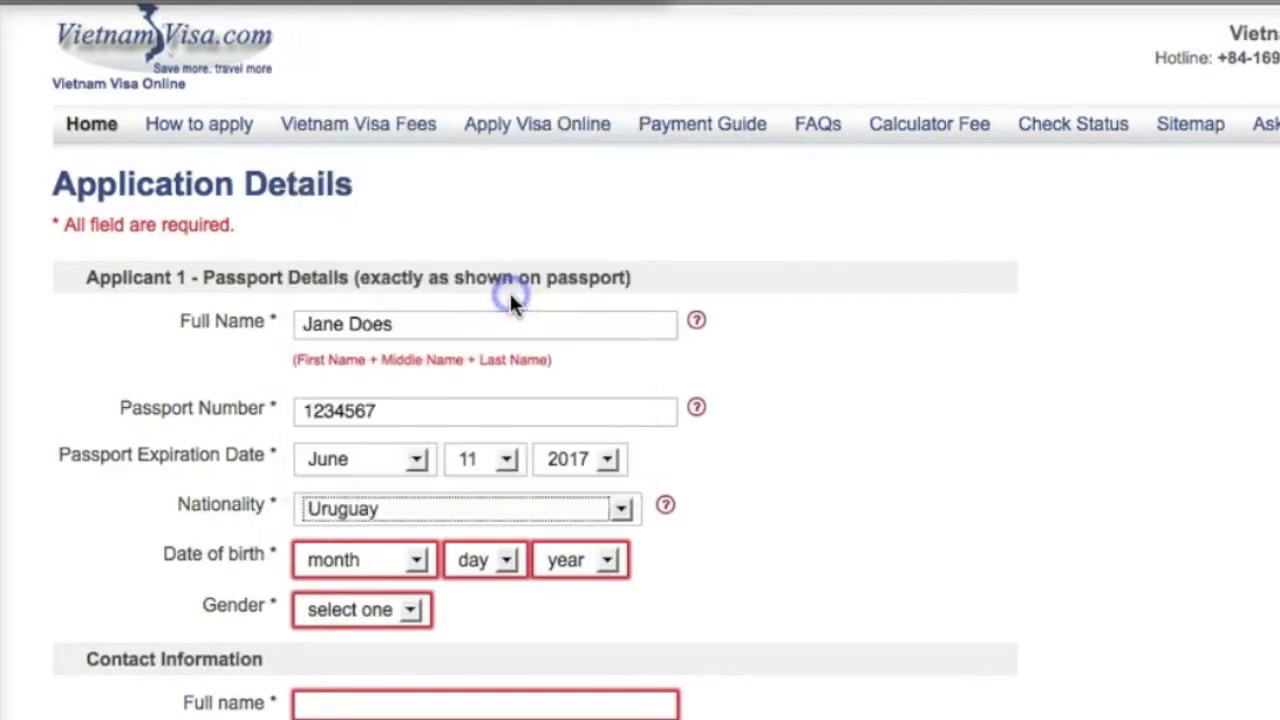
left_click(620, 508)
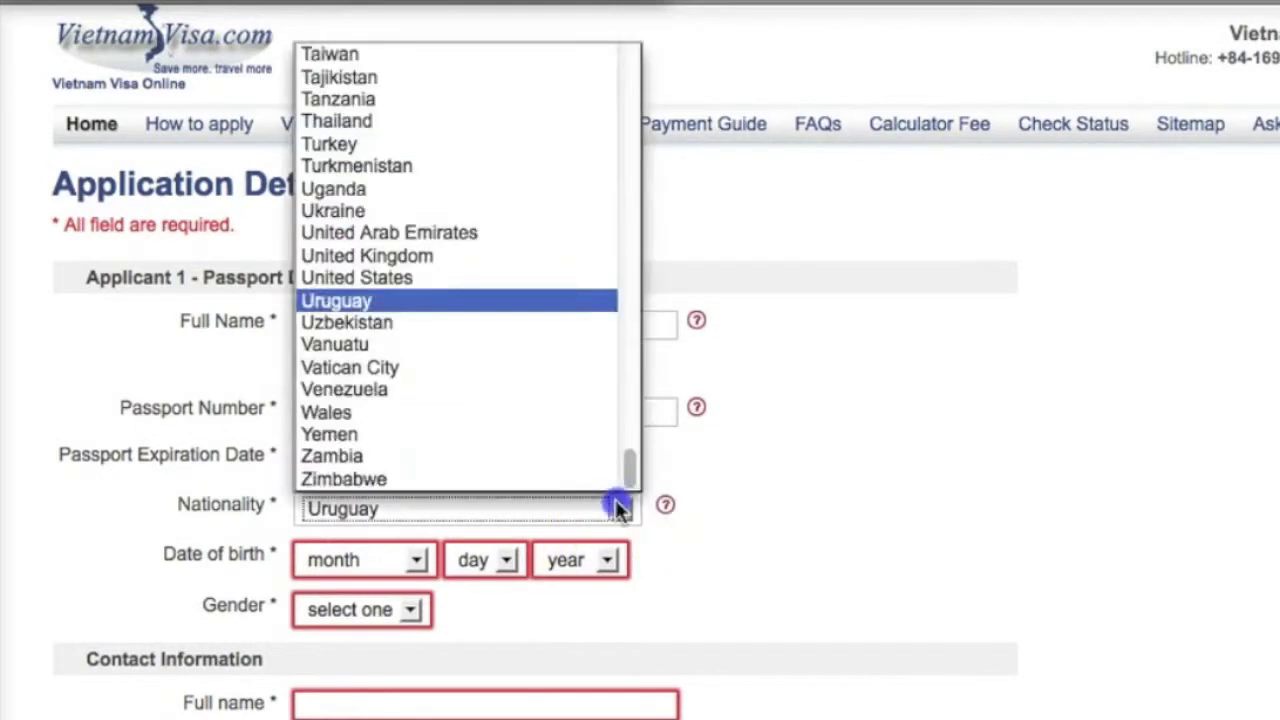
left_click(512, 278)
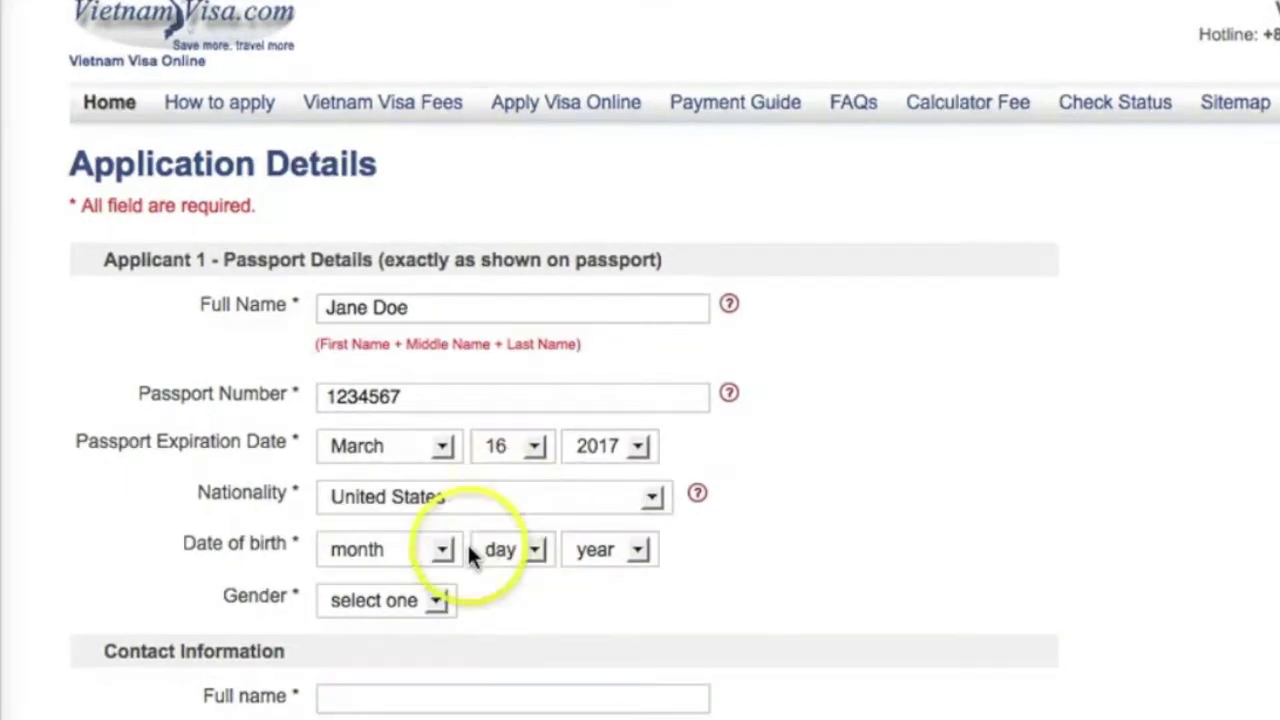
Step: Set the date of birth to December 14, 1983 and gender to Female
left_click(443, 548)
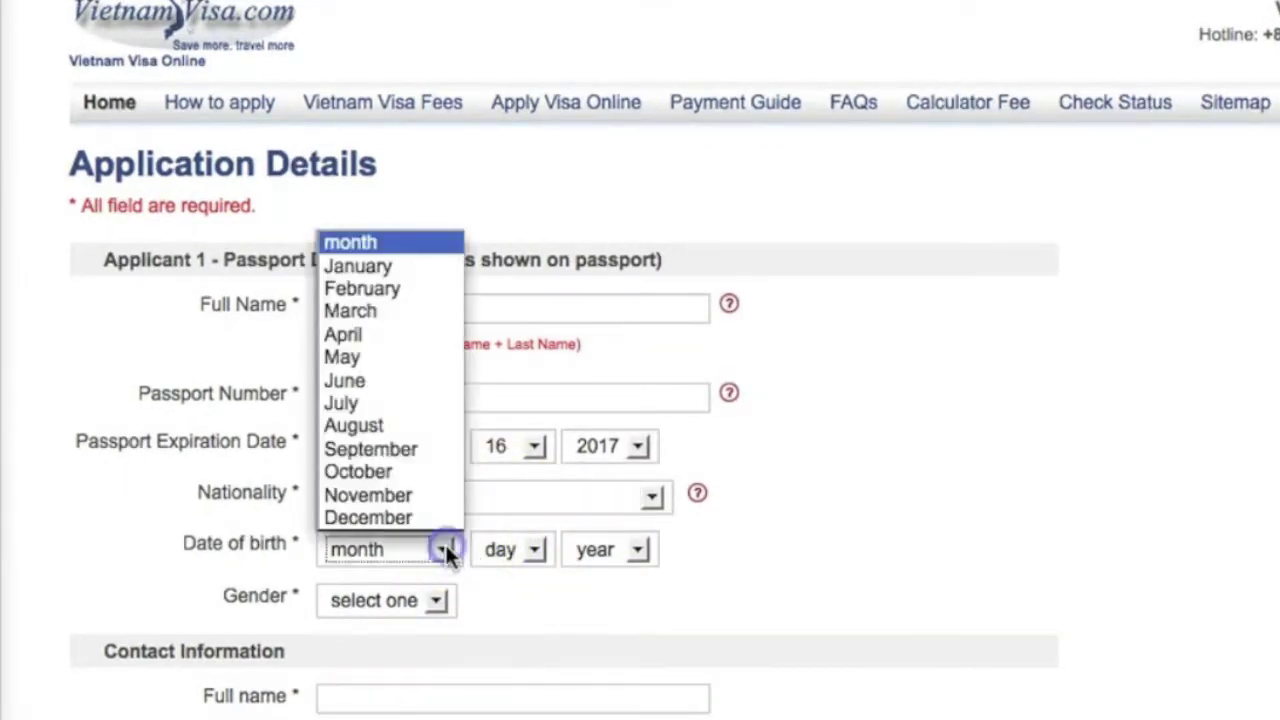
left_click(437, 518)
left_click(523, 546)
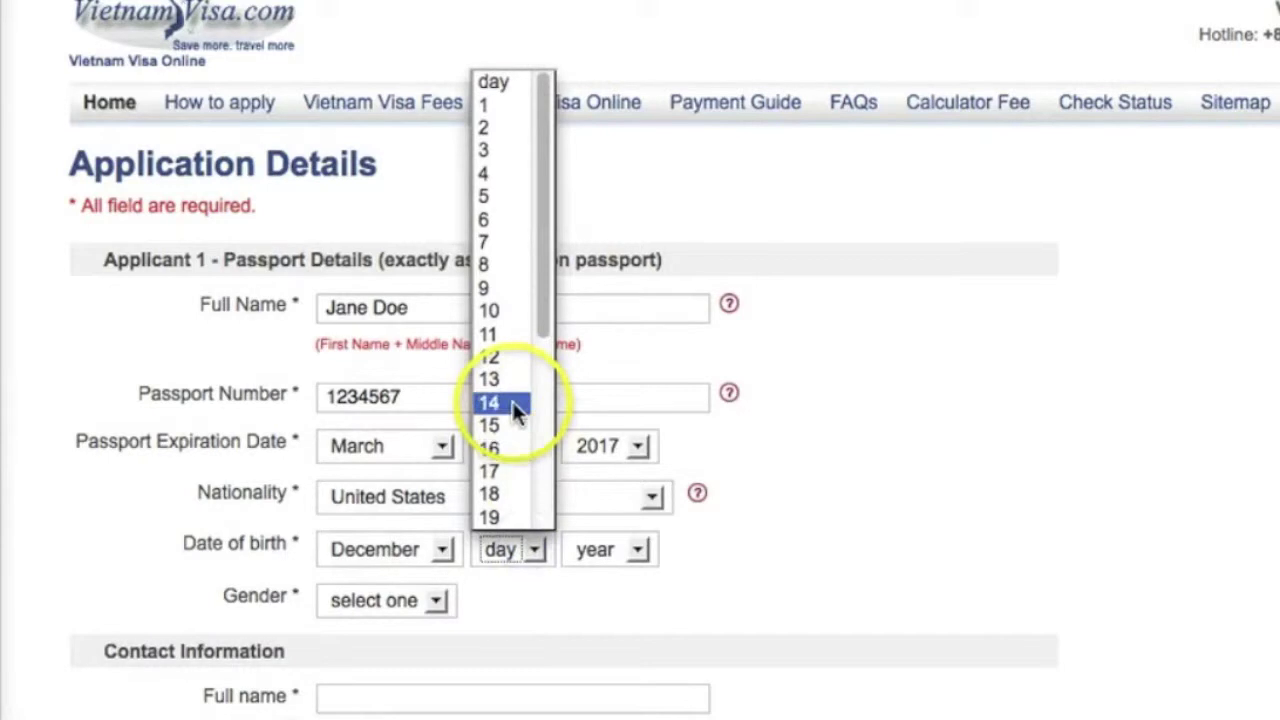
left_click(520, 403)
left_click(634, 552)
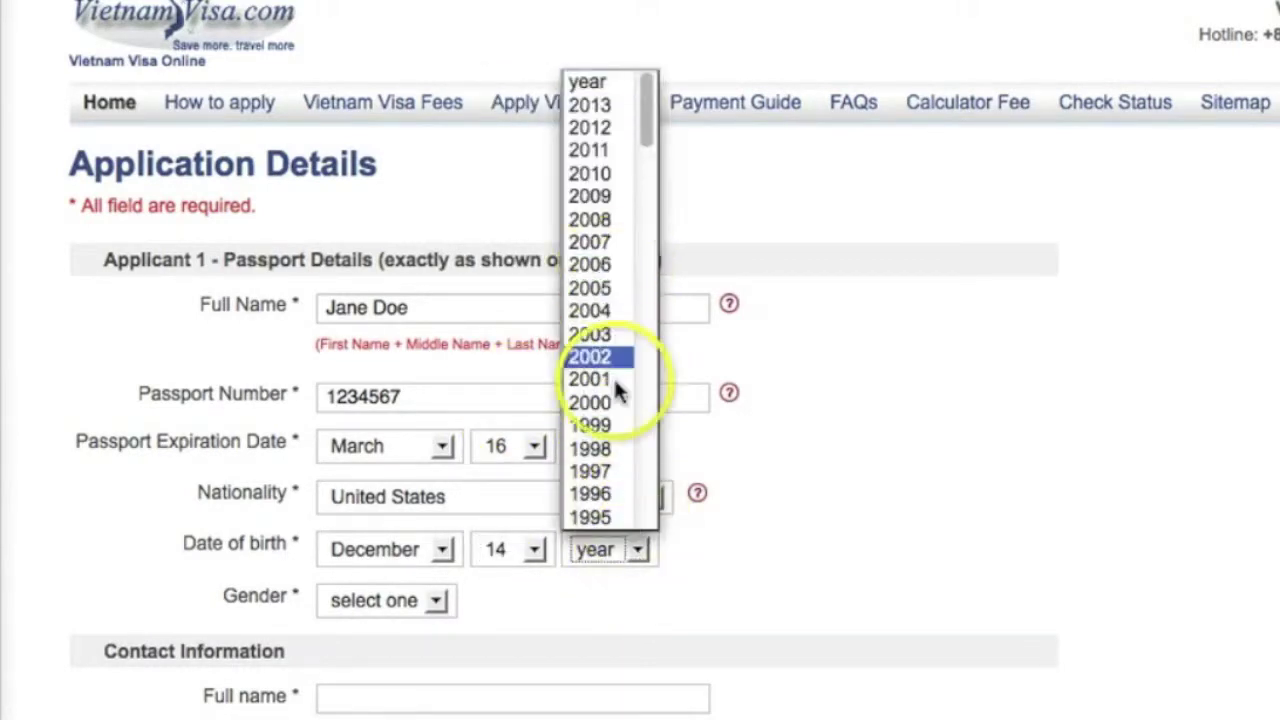
scroll(618, 425, "down", 5)
scroll(617, 411, "down", 5)
left_click(606, 201)
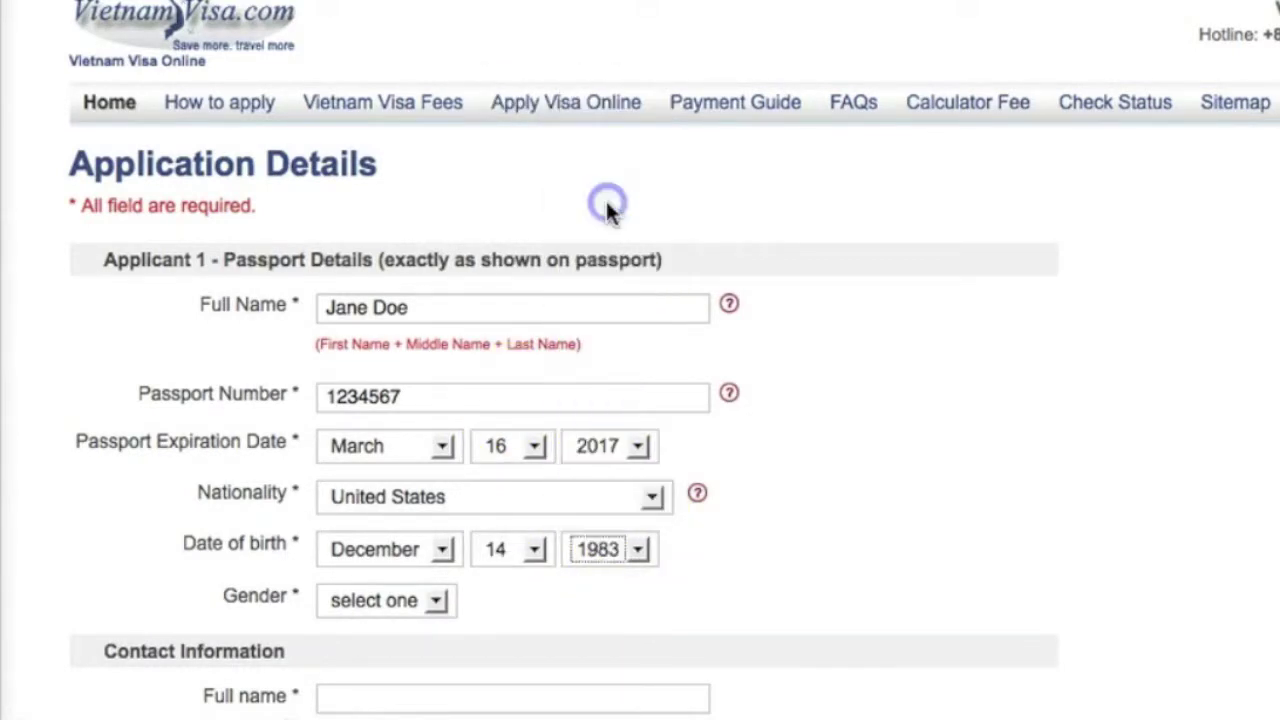
scroll(490, 475, "down", 2)
left_click(436, 497)
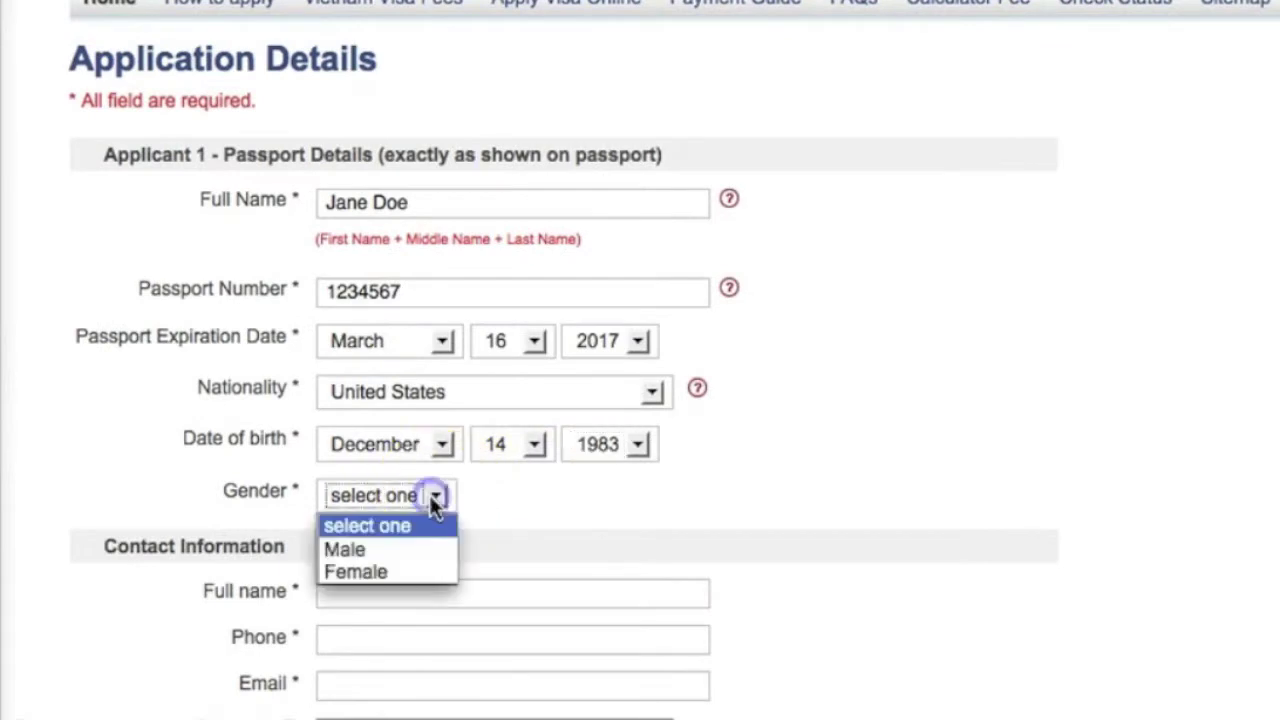
left_click(412, 571)
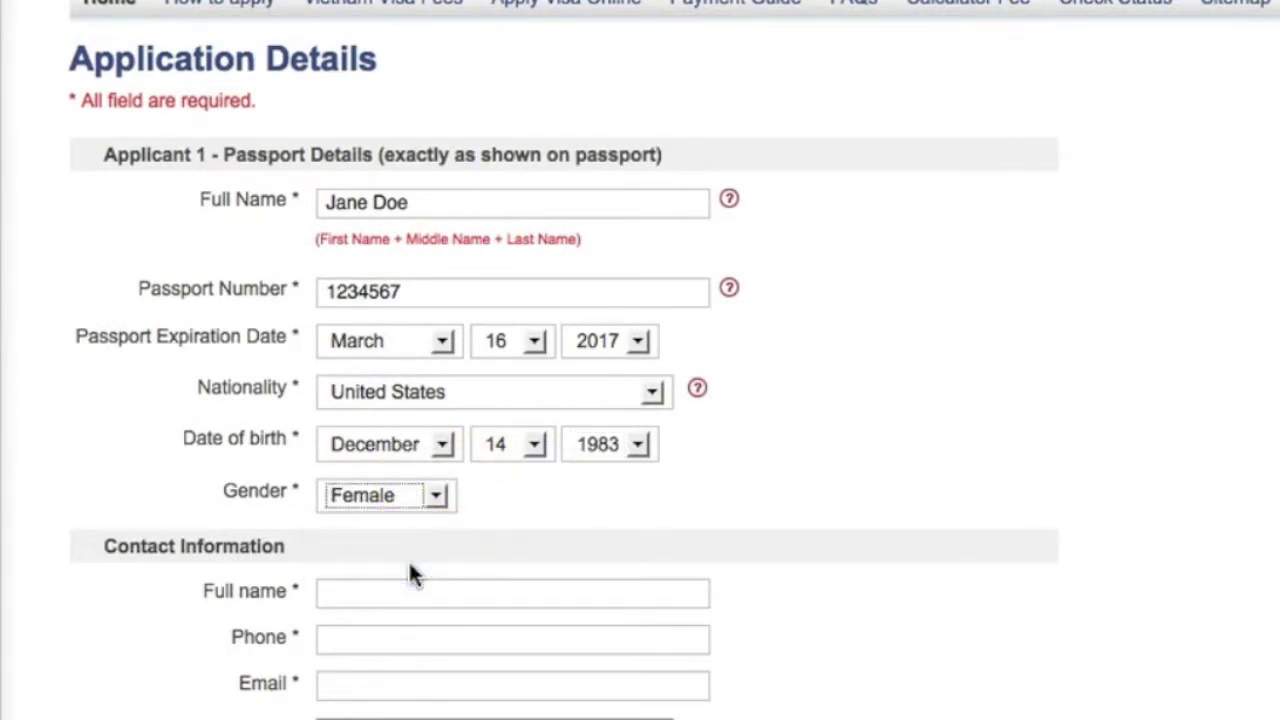
scroll(410, 572, "down", 5)
Step: Fill in the contact's full name and phone number
scroll(410, 572, "down", 4)
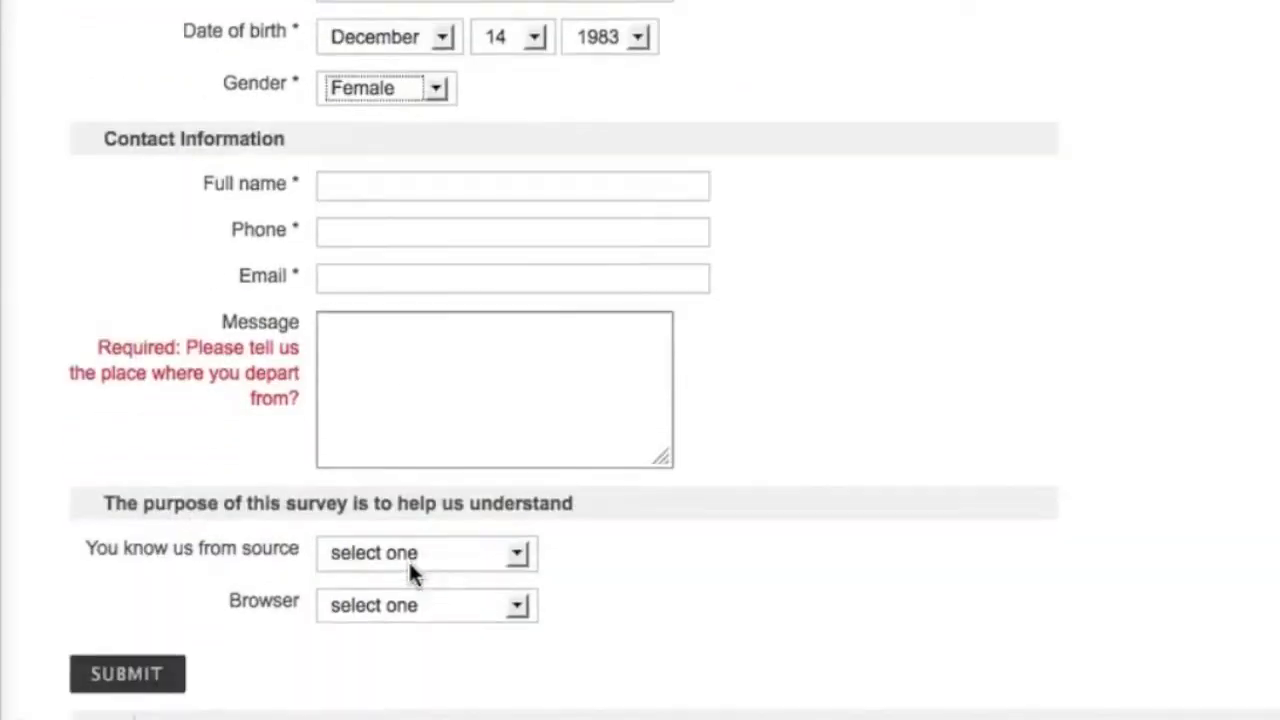
scroll(410, 572, "up", 1)
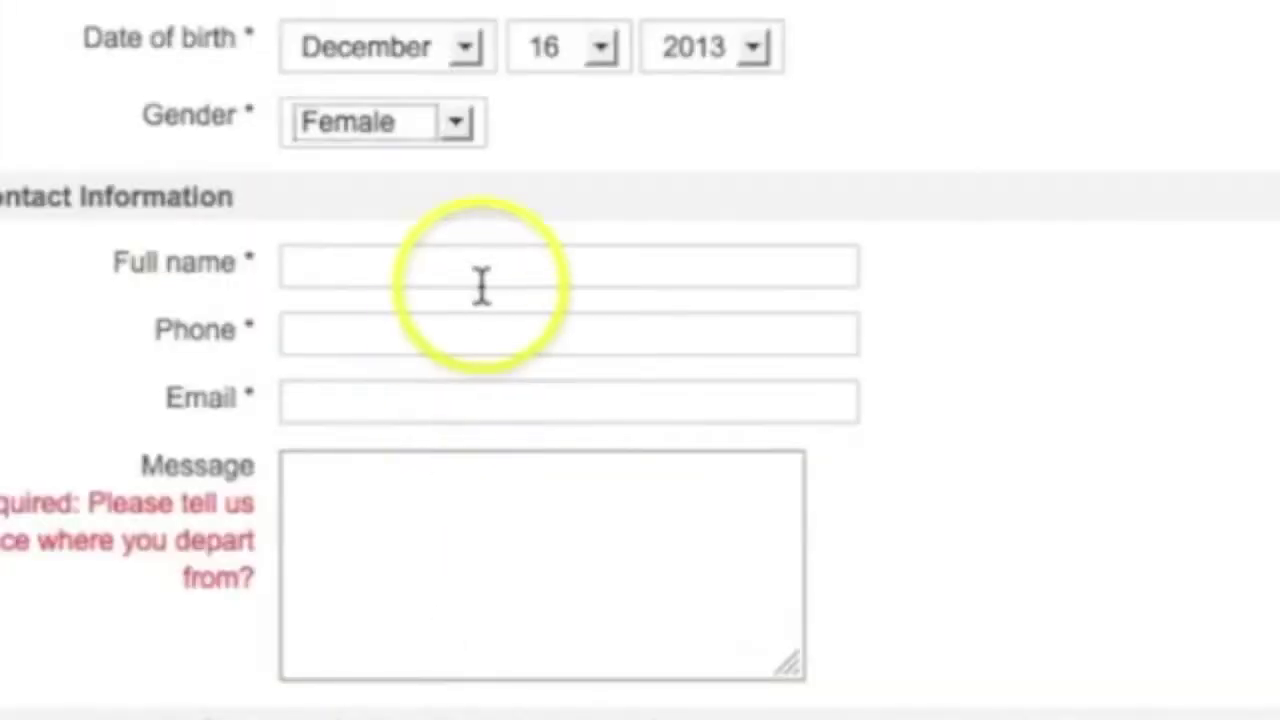
left_click(455, 79)
type("Jane Does Mohn")
left_click(510, 338)
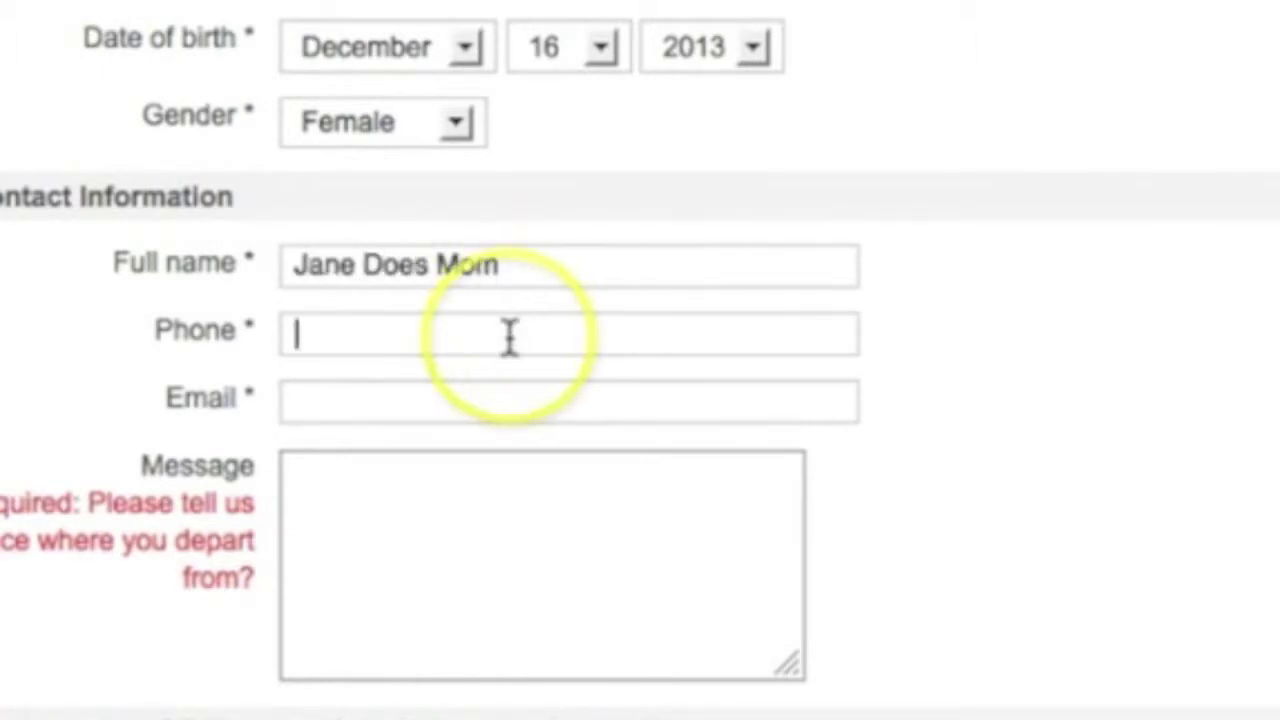
scroll(510, 338, "down", 3)
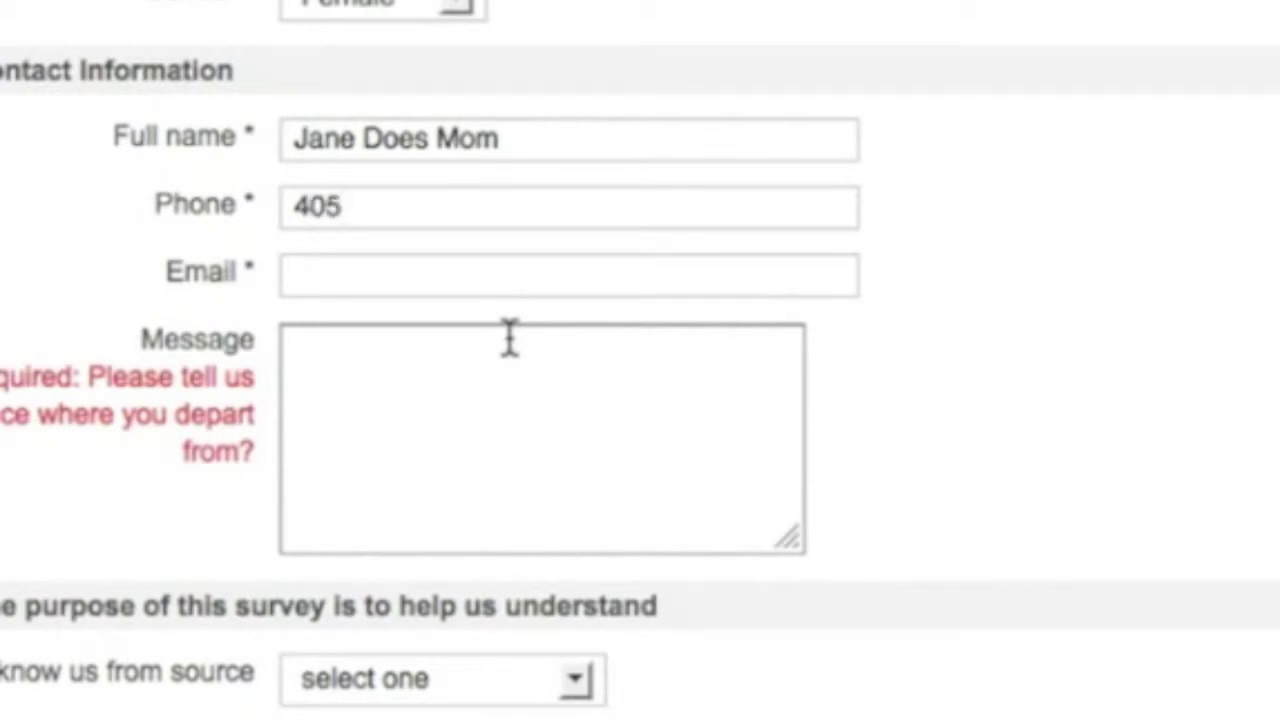
Step: Enter California as the departure-place message
left_click(546, 480)
scroll(549, 478, "down", 7)
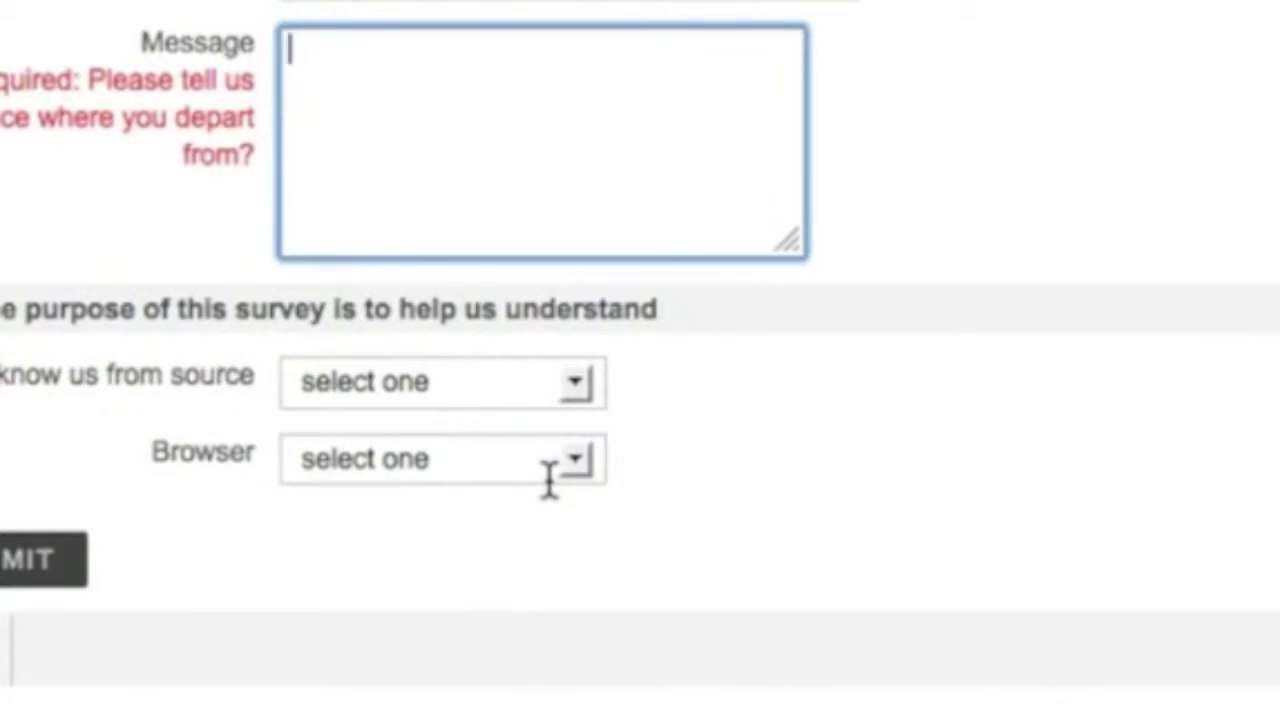
left_click(592, 236)
type("California")
left_click(672, 250)
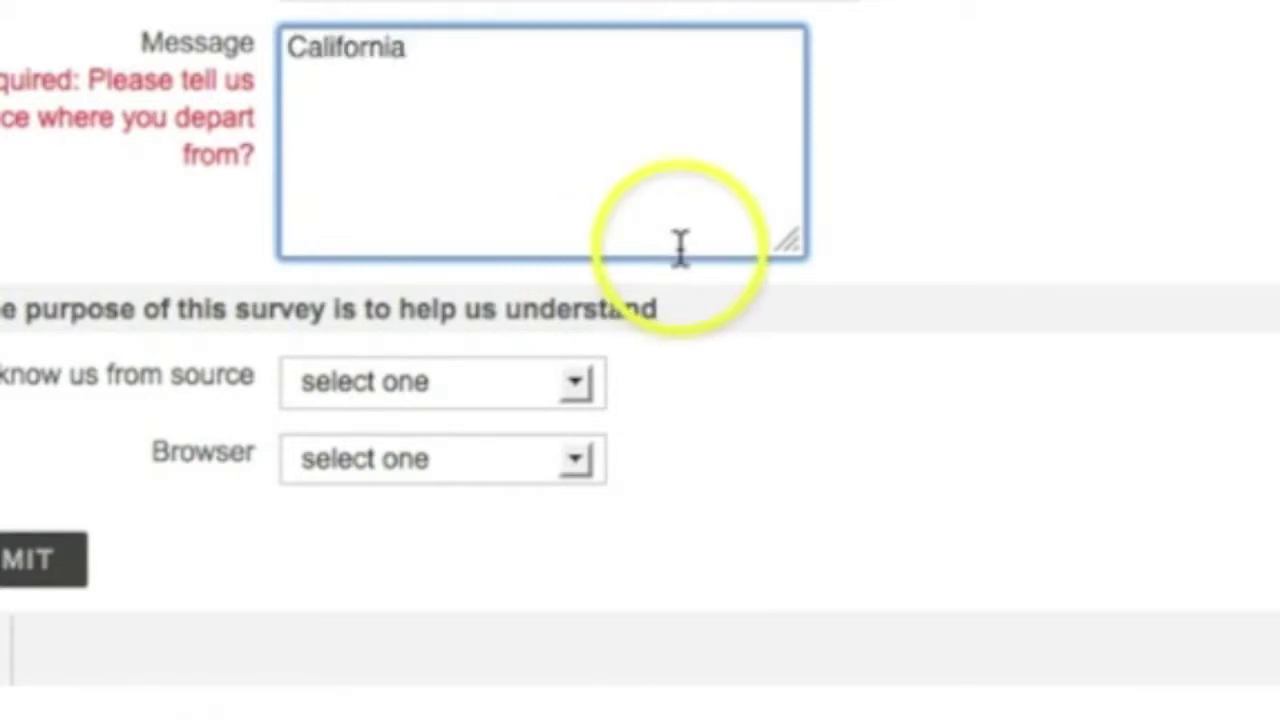
scroll(676, 250, "down", 2)
scroll(680, 250, "down", 1)
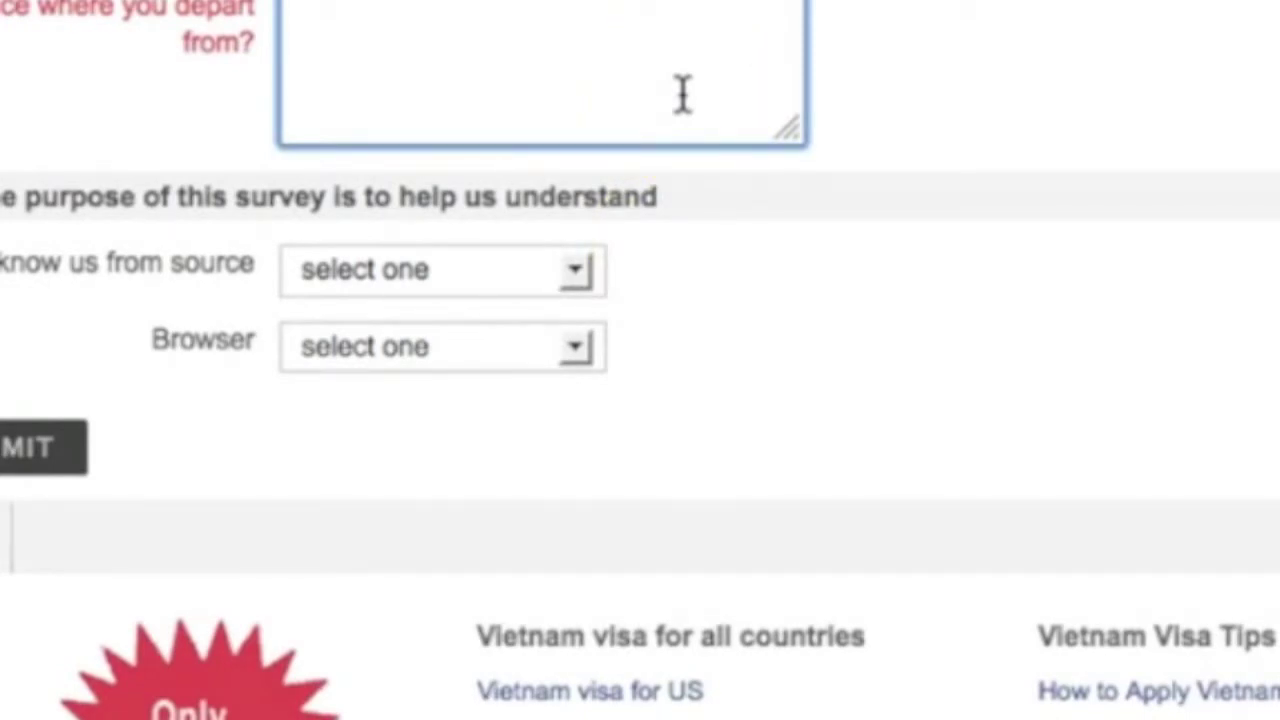
left_click(843, 309)
Step: Answer Google Search and Mozilla Firefox in the survey, then submit for review
scroll(843, 309, "down", 5)
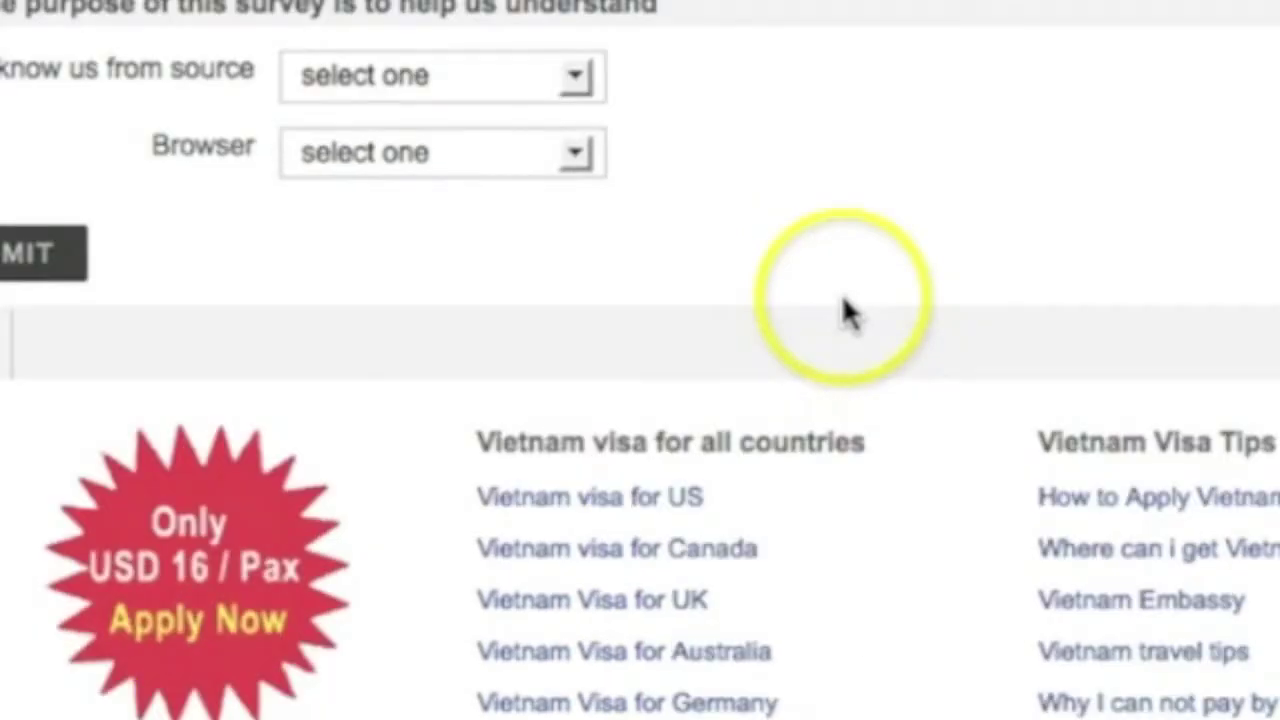
left_click(581, 85)
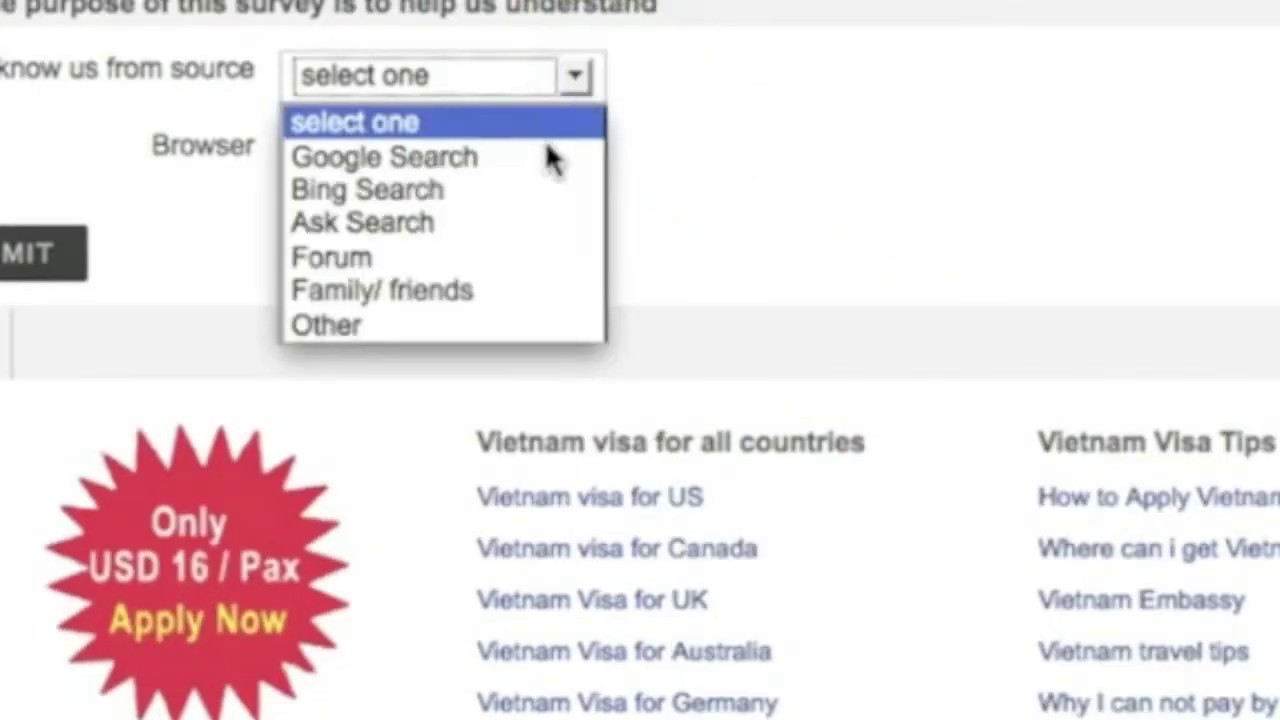
left_click(546, 157)
left_click(578, 155)
left_click(548, 232)
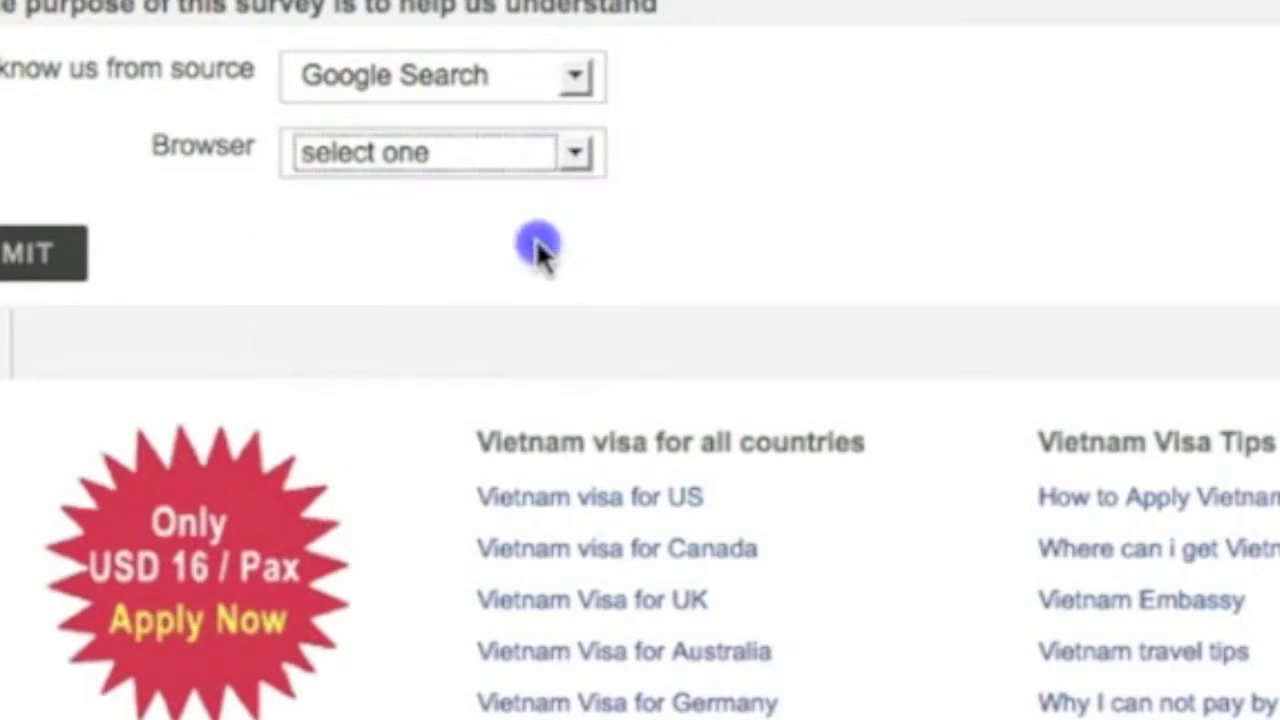
scroll(537, 256, "up", 3)
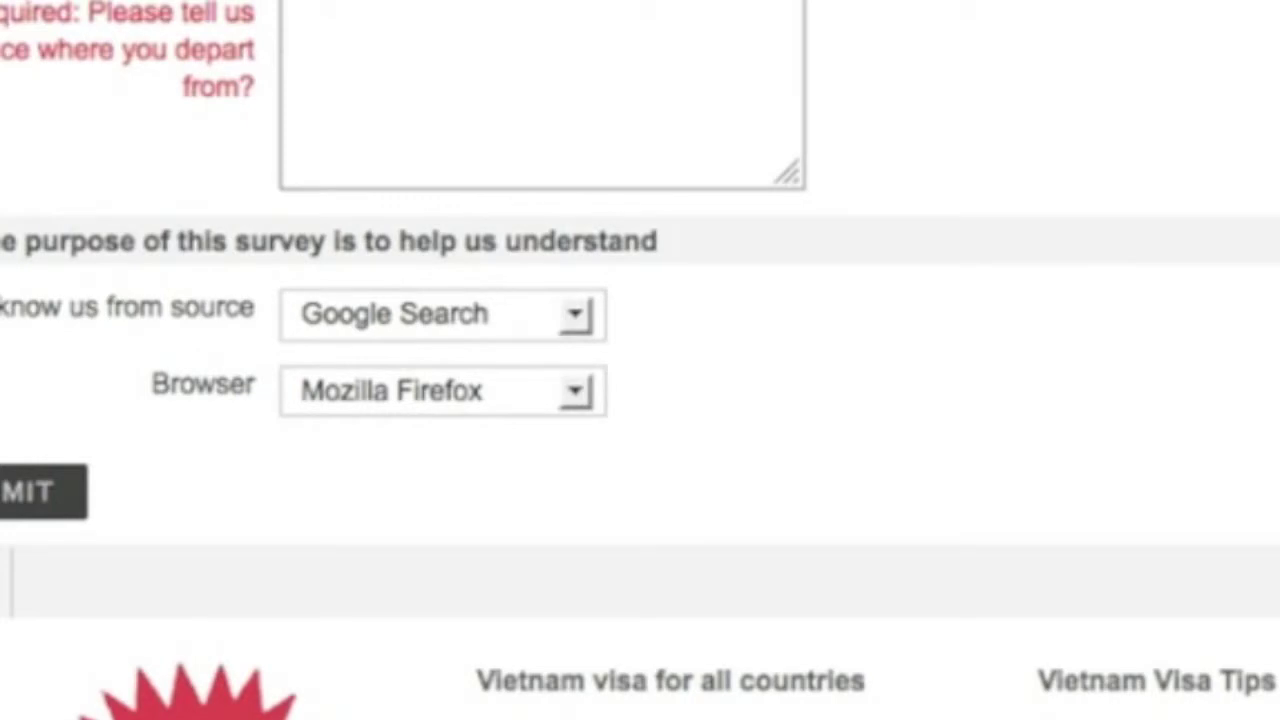
left_click(40, 500)
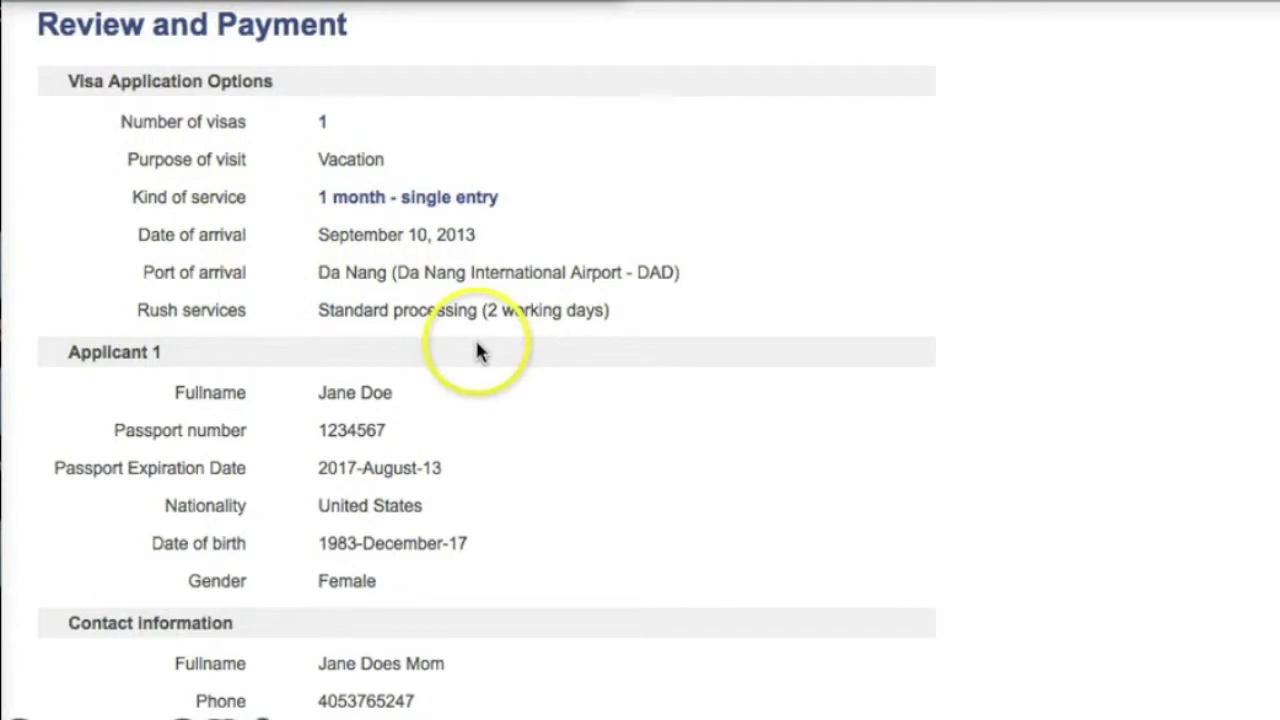
scroll(340, 320, "down", 3)
scroll(270, 527, "down", 1)
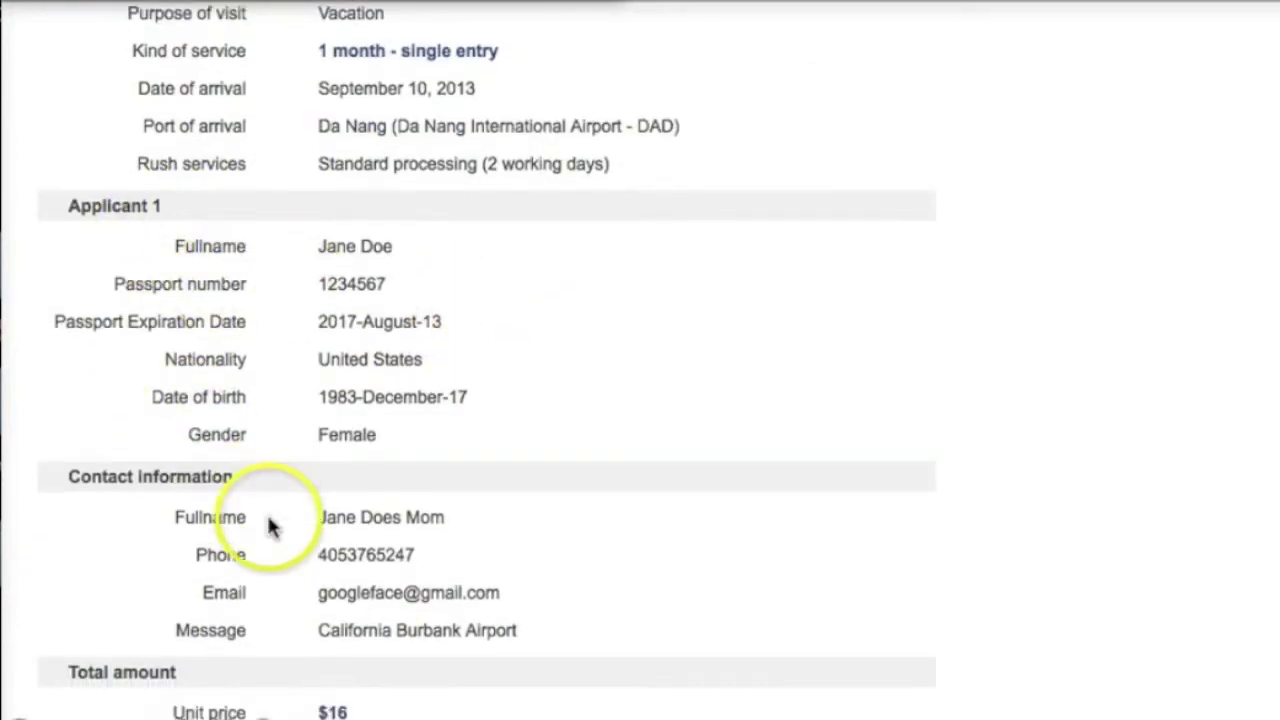
scroll(280, 563, "down", 1)
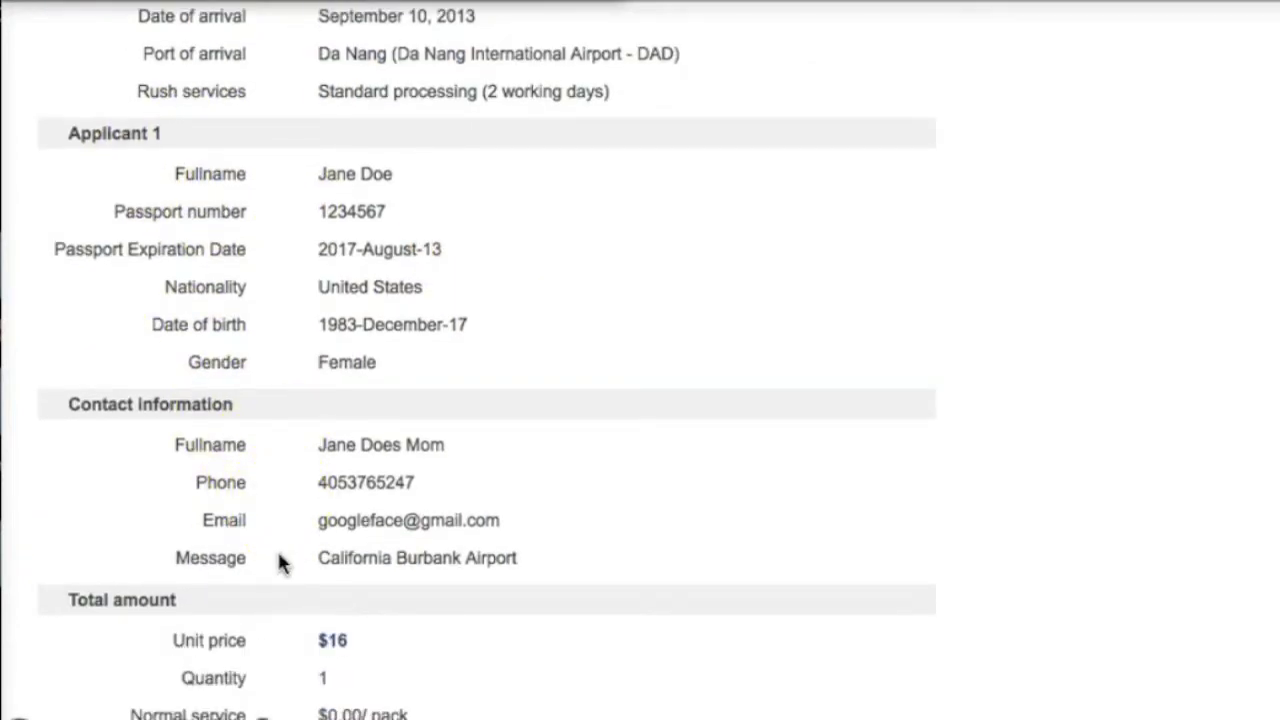
scroll(280, 563, "up", 1)
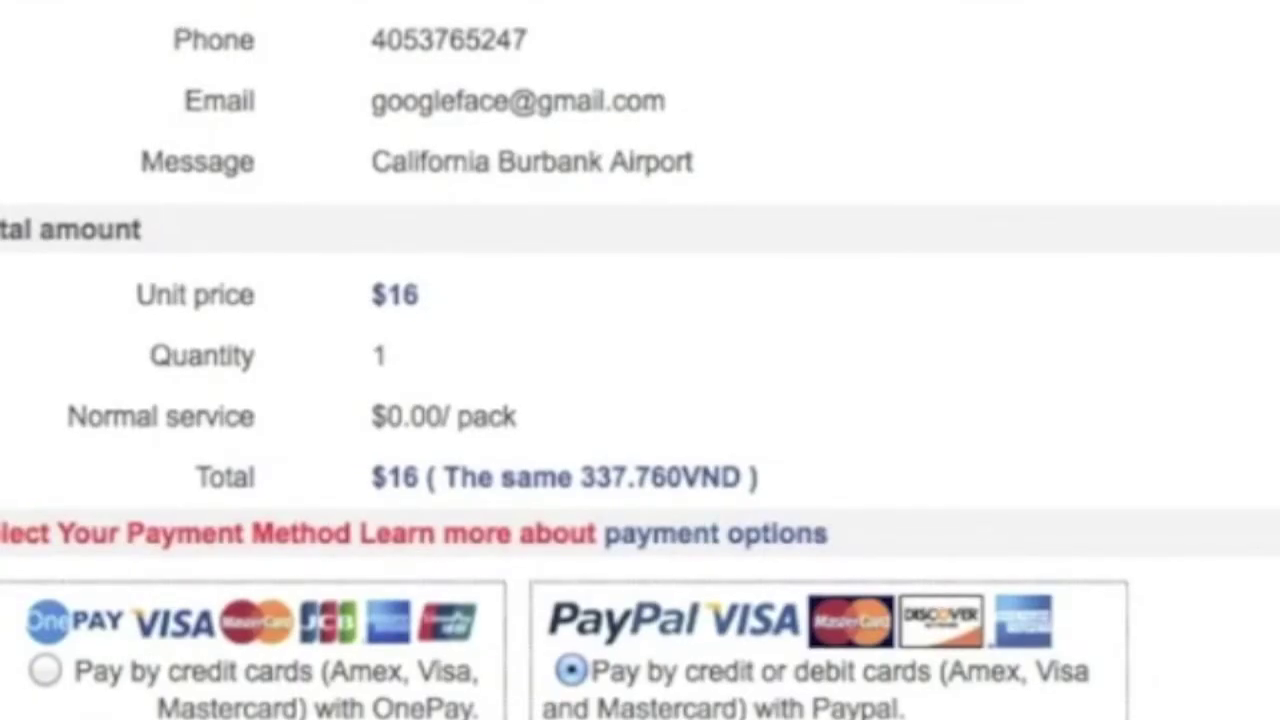
Step: Read through the Terms of Service, tick the agreement box, and submit to reach PayPal
scroll(1074, 137, "down", 5)
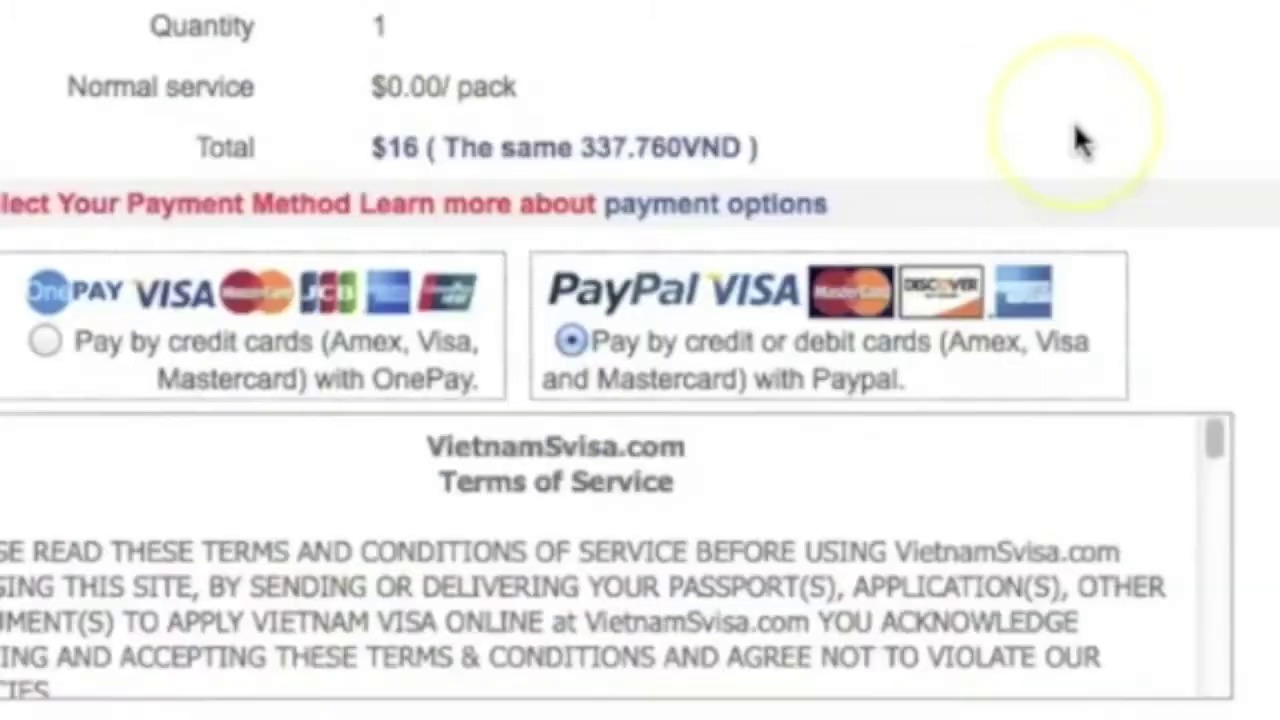
scroll(1077, 137, "down", 1)
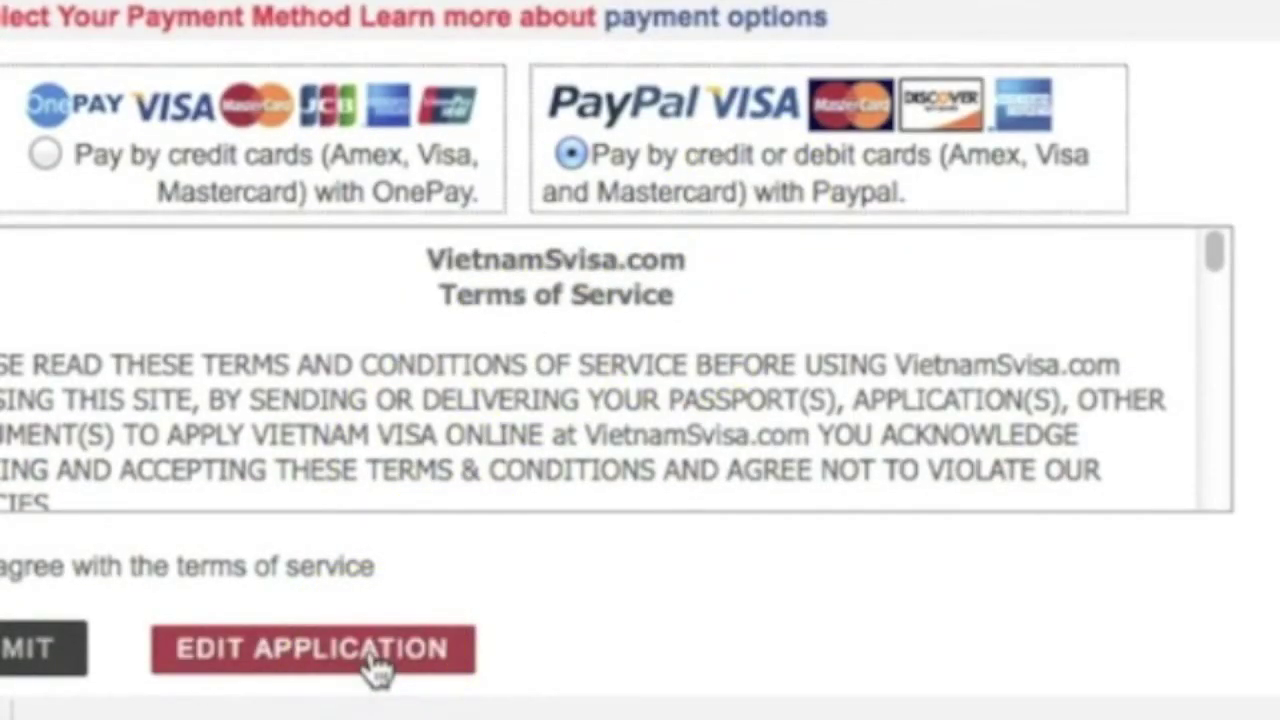
scroll(479, 98, "up", 3)
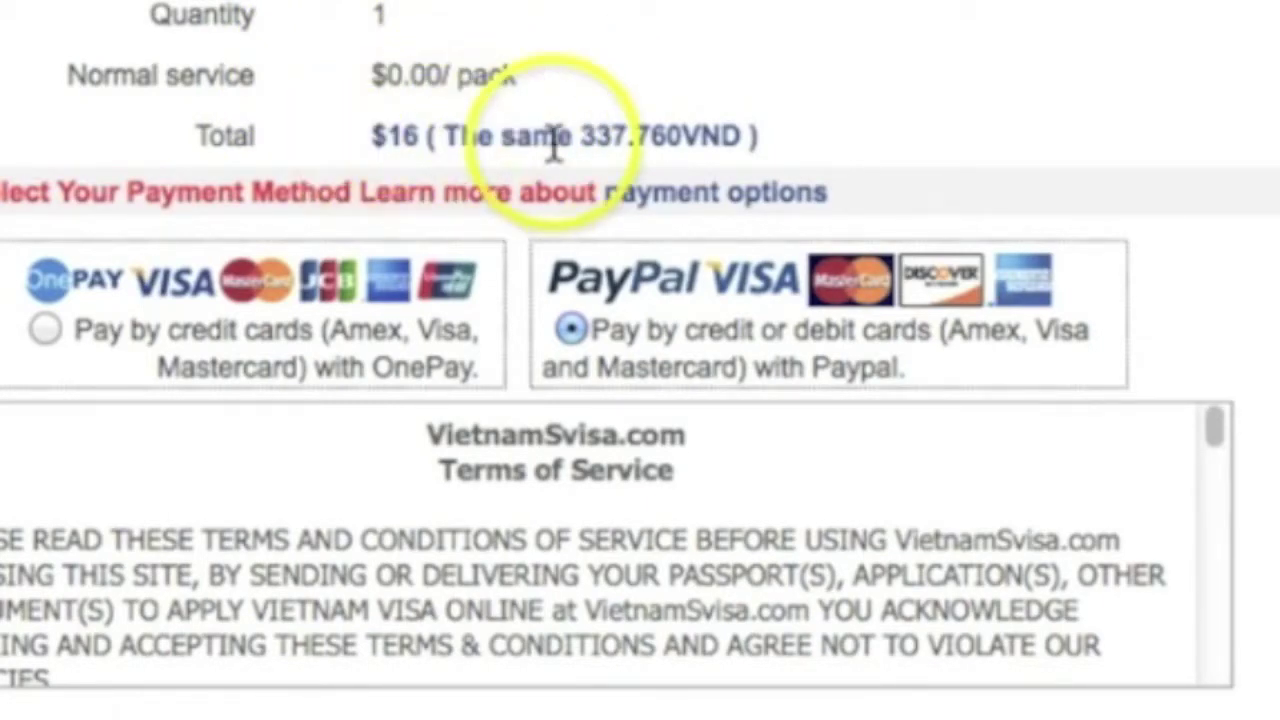
scroll(866, 434, "down", 3)
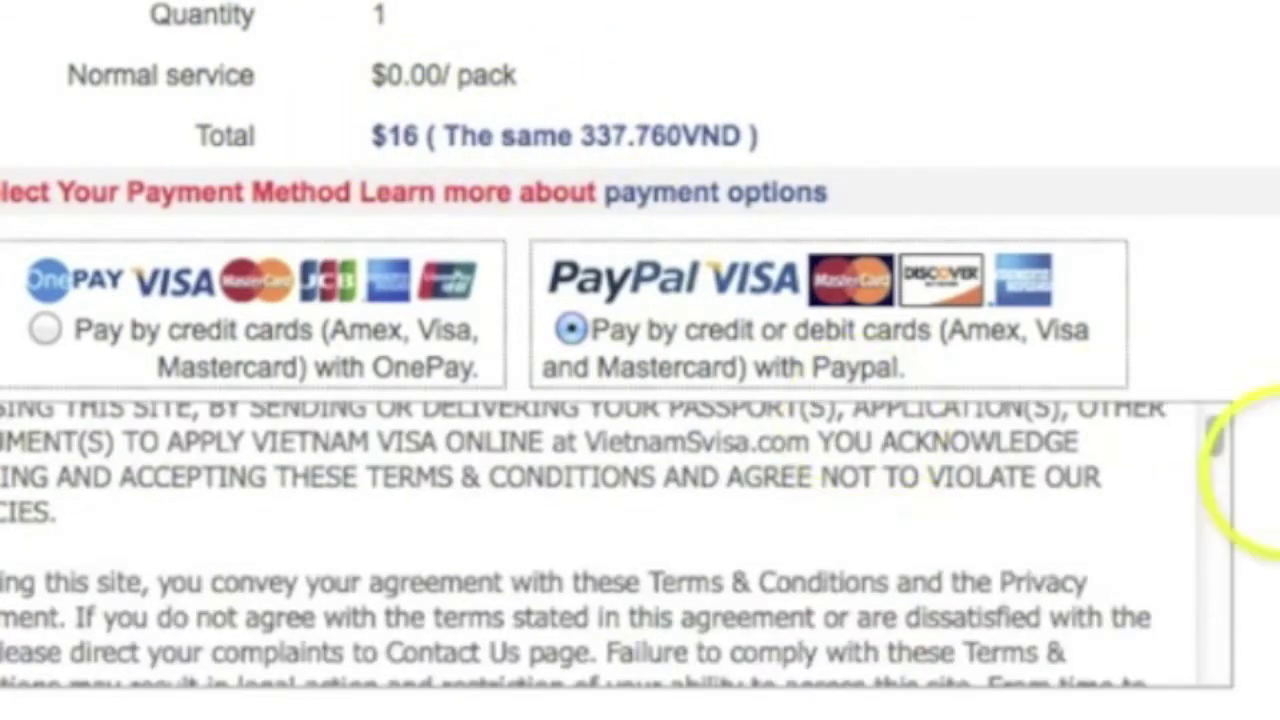
scroll(1268, 475, "down", 2)
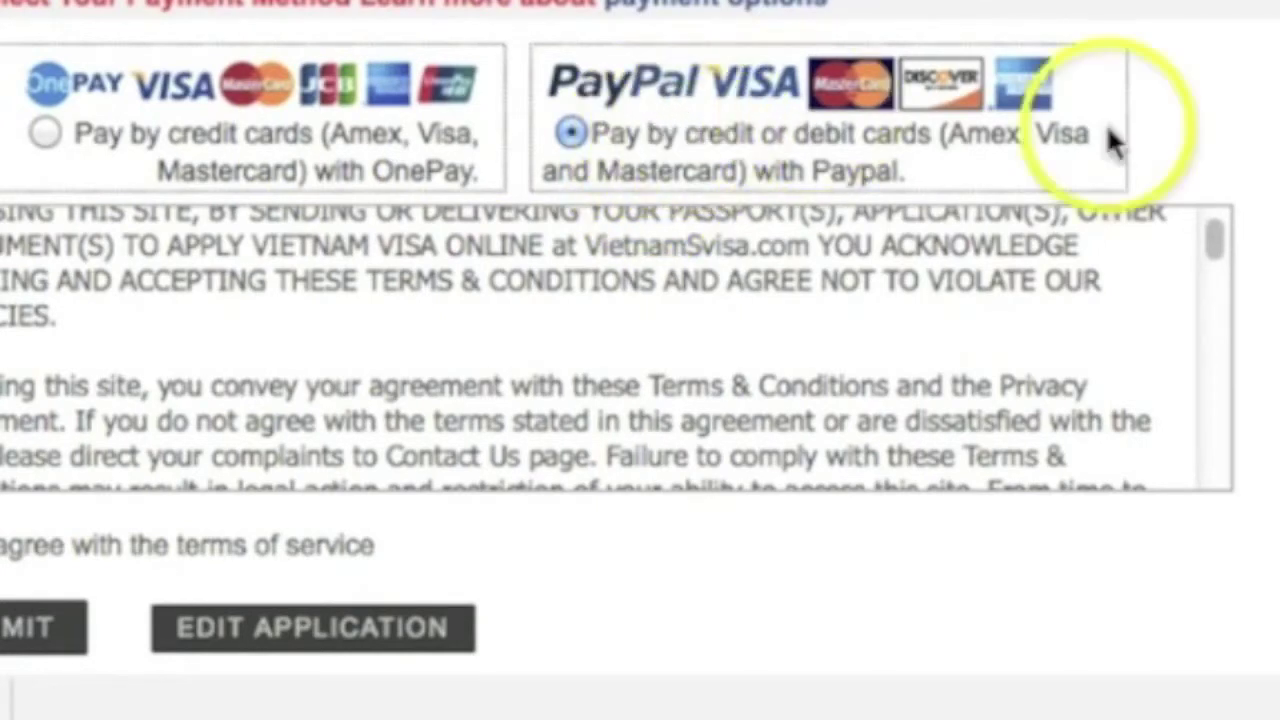
scroll(1277, 214, "down", 3)
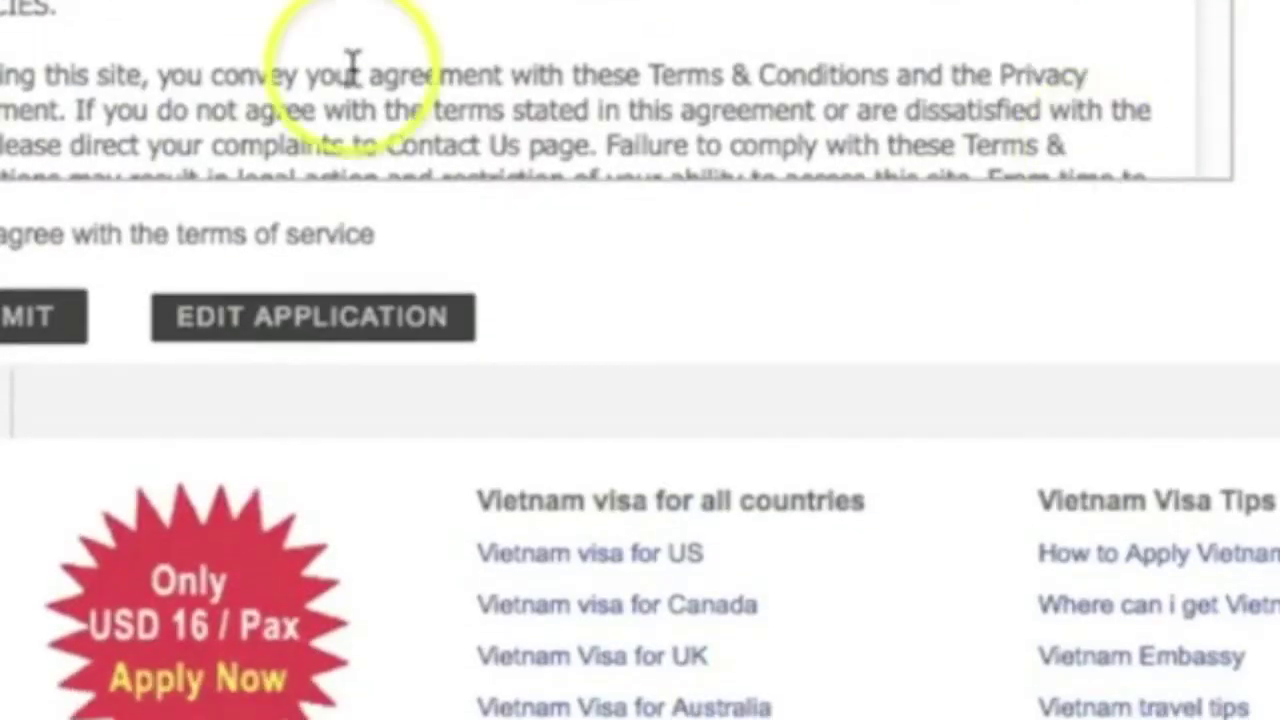
scroll(209, 77, "up", 3)
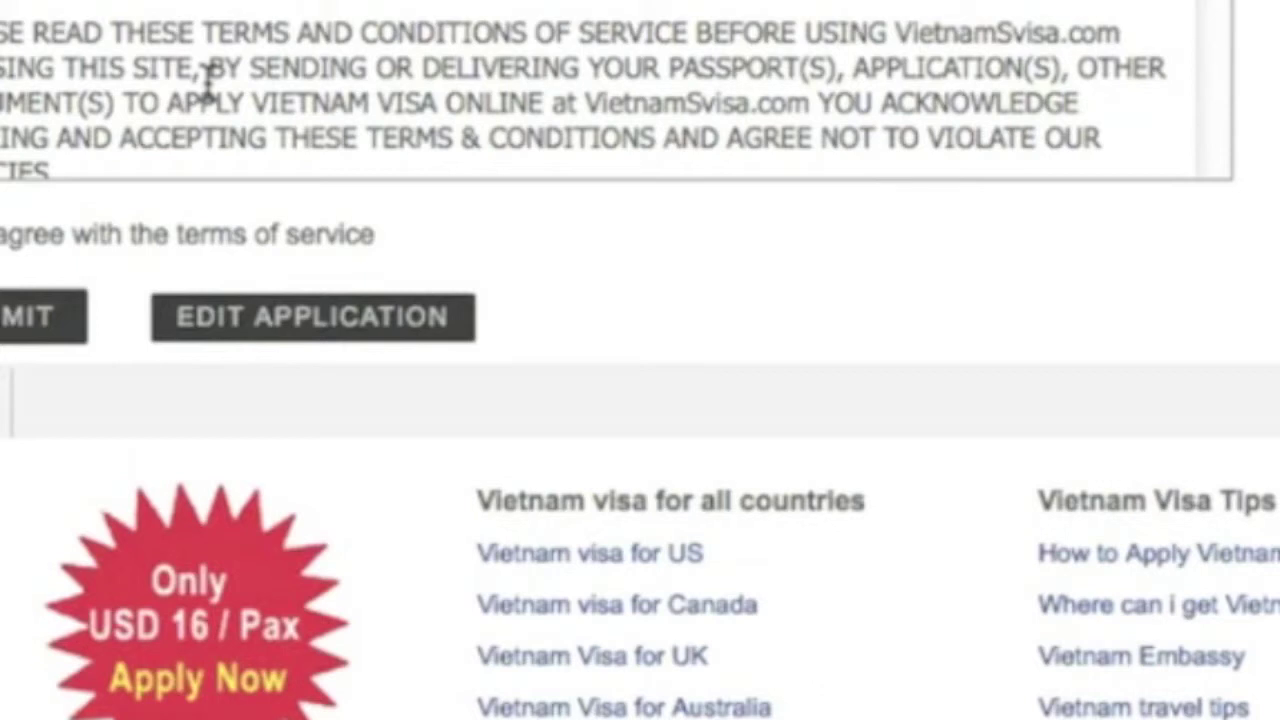
scroll(209, 77, "down", 15)
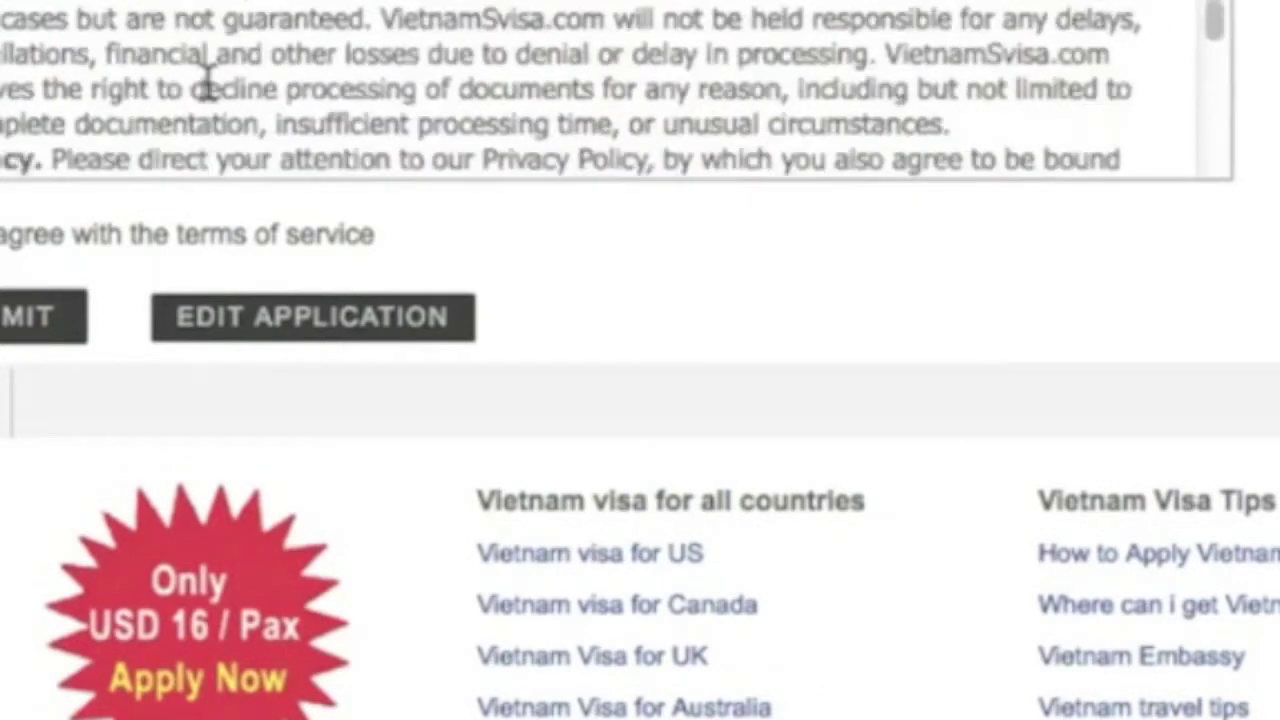
left_click(4, 234)
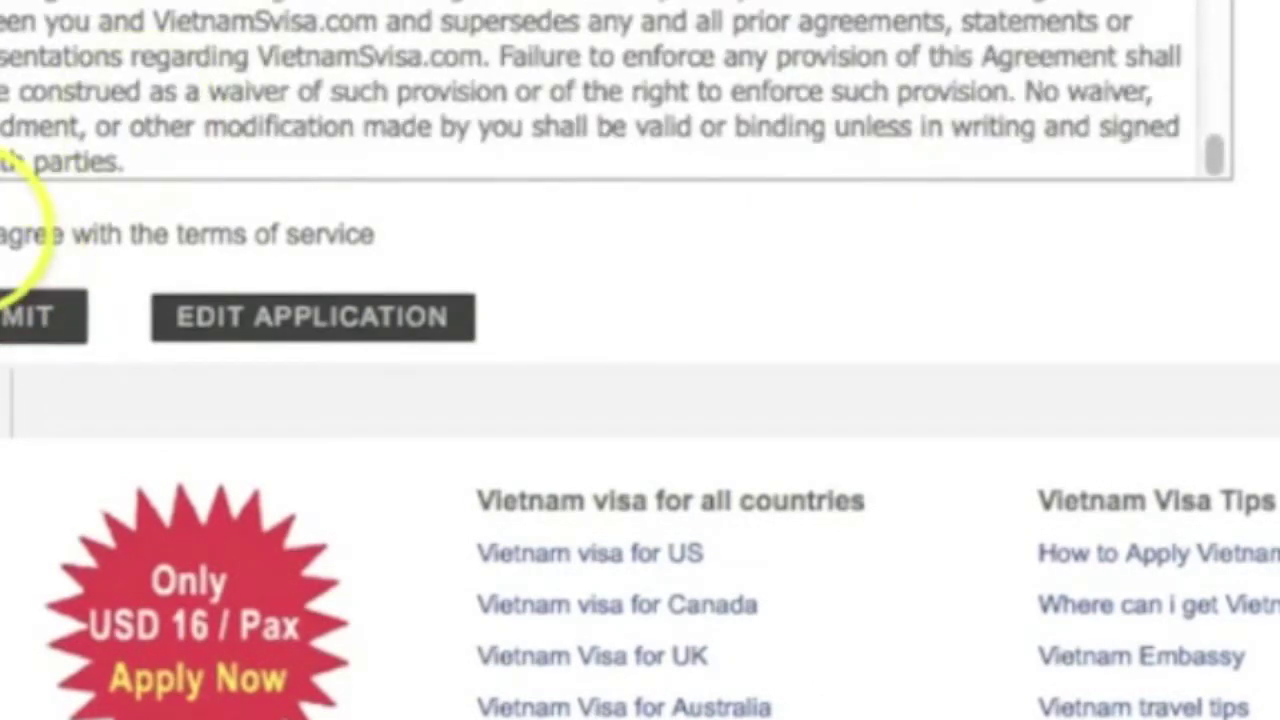
left_click(64, 330)
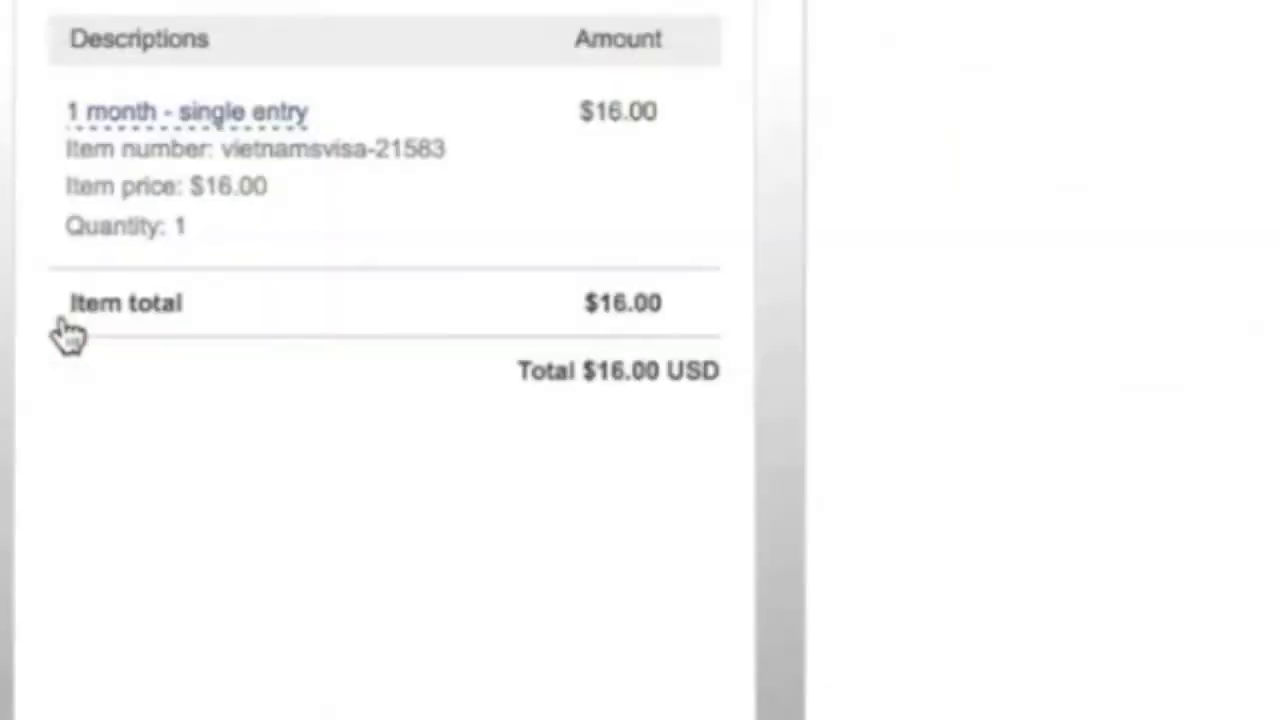
Step: Expand PayPal's guest payment option to reveal the billing address fields
left_click(1120, 312)
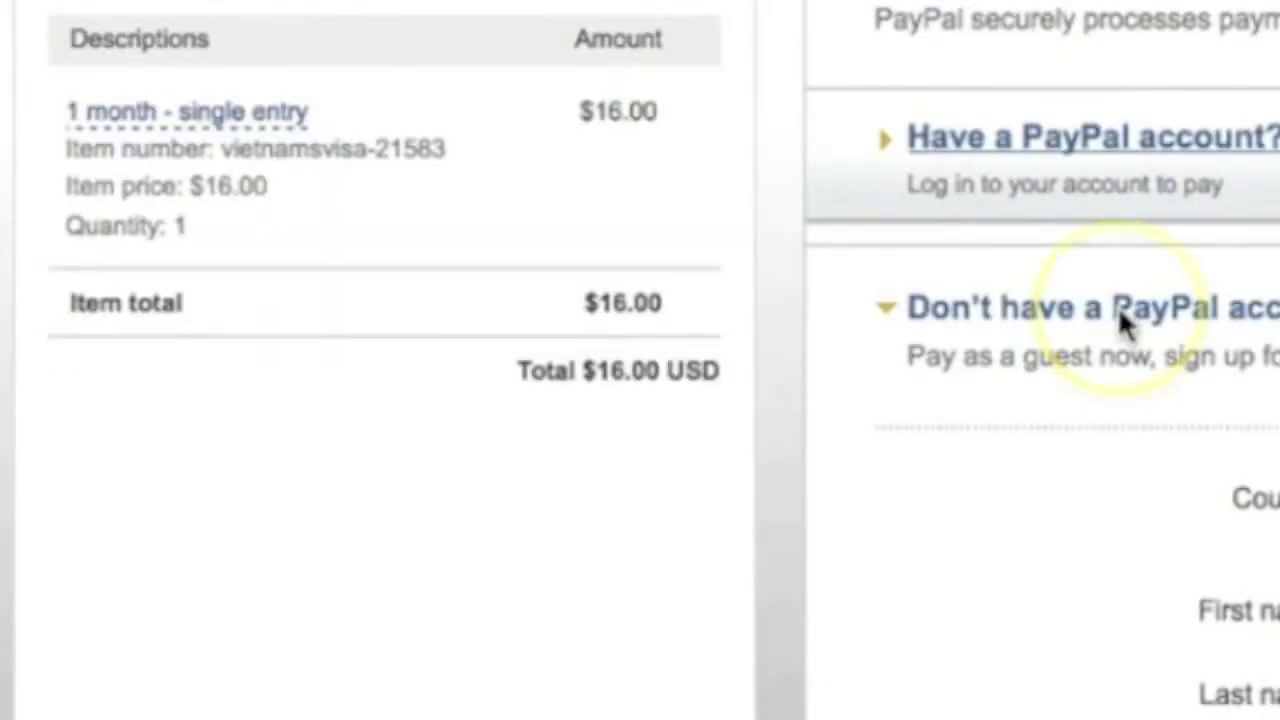
scroll(1118, 312, "down", 2)
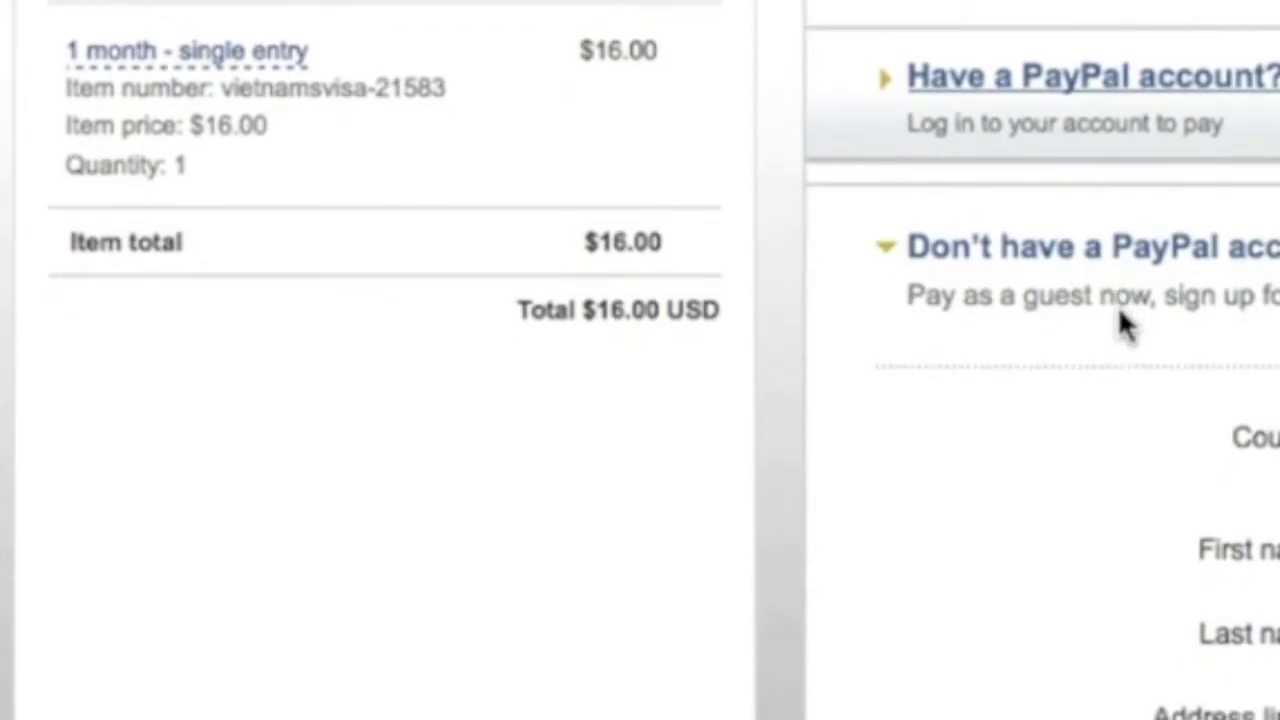
scroll(1120, 314, "down", 1)
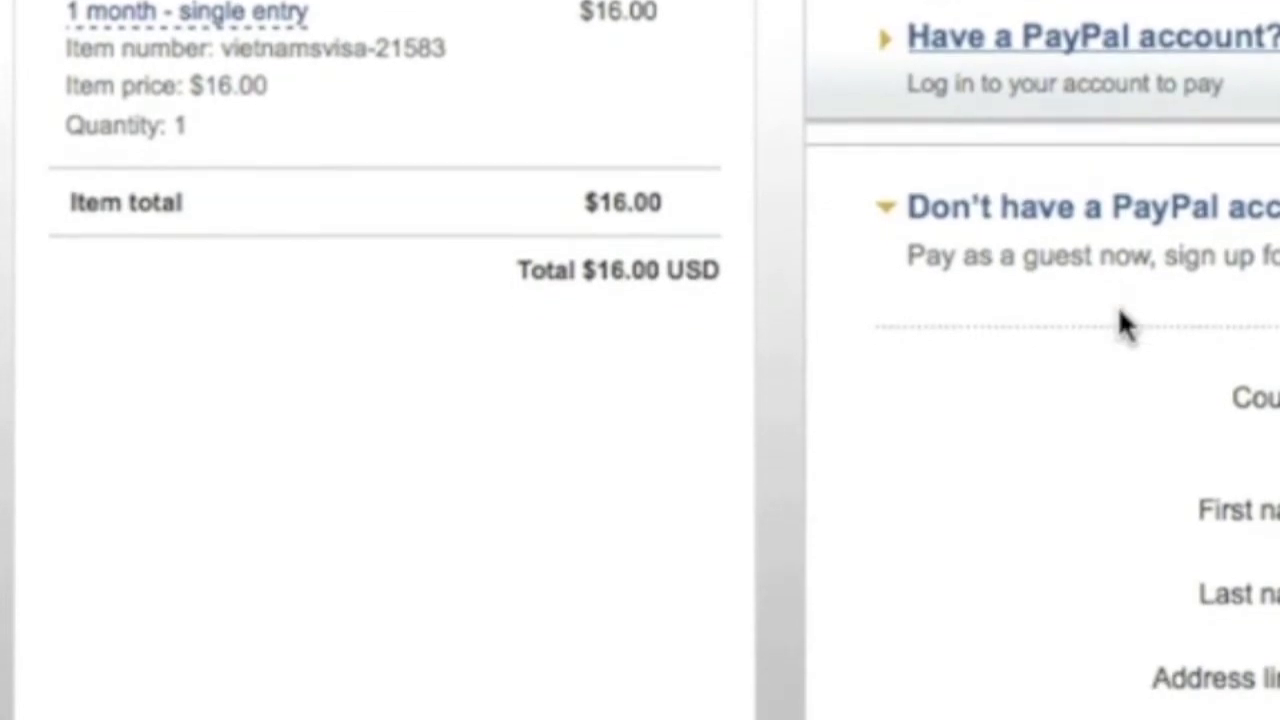